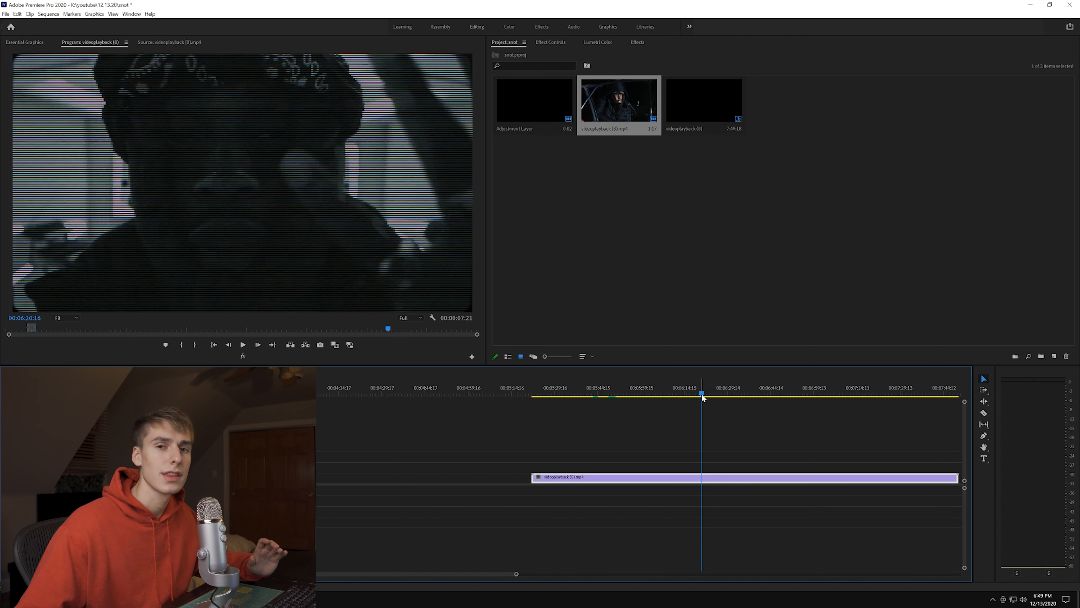
Step: Move the playhead to the silhouetted hooded figure shot at about 00:05:44 and enlarge the timeline around it
left_click_drag(701, 395, 713, 395)
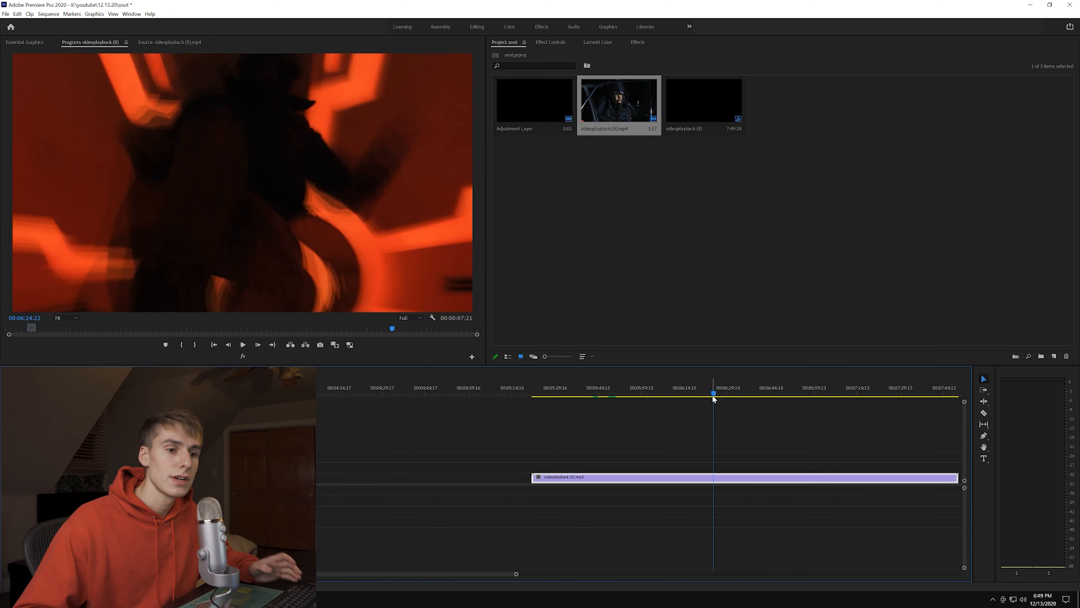
left_click(594, 394)
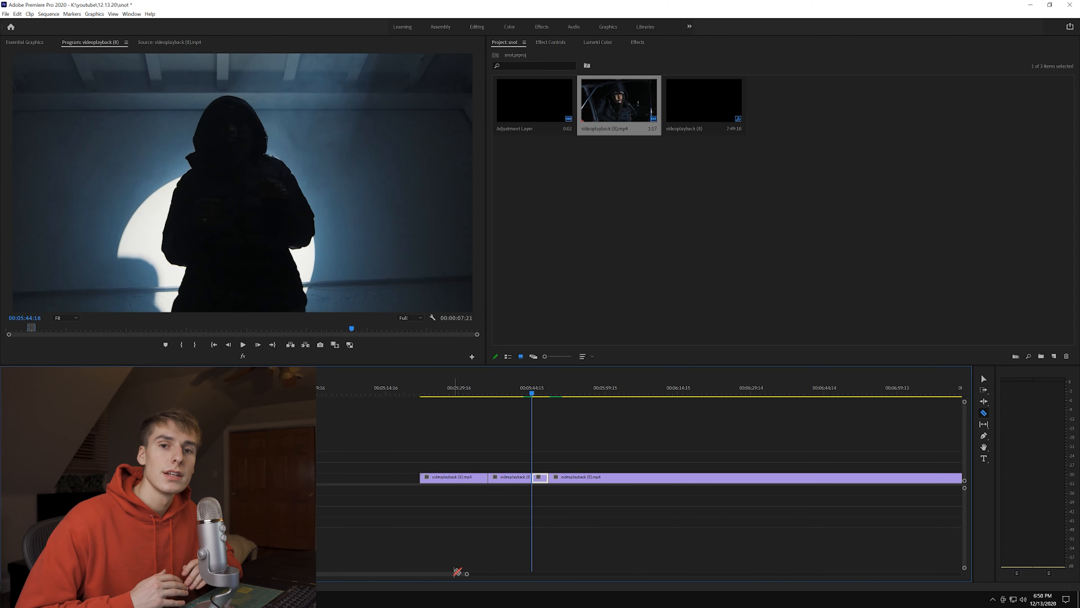
left_click_drag(466, 573, 393, 574)
Step: Clear the effects search and create a new adjustment layer in the project
left_click(632, 42)
left_click(533, 53)
key("BackSpace")
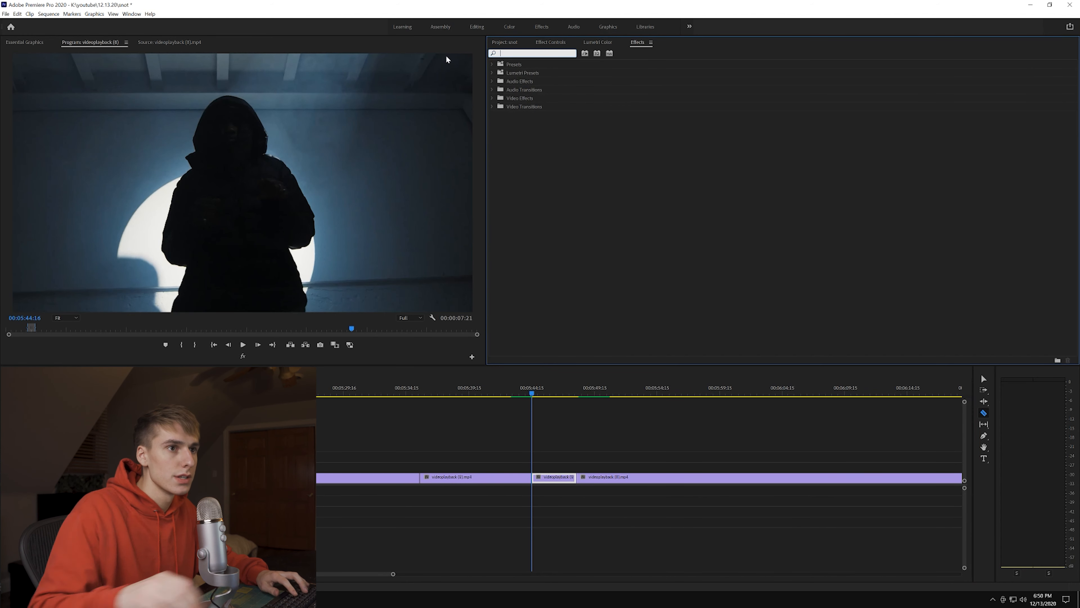
left_click(506, 43)
left_click(1054, 356)
left_click(1014, 399)
key("Return")
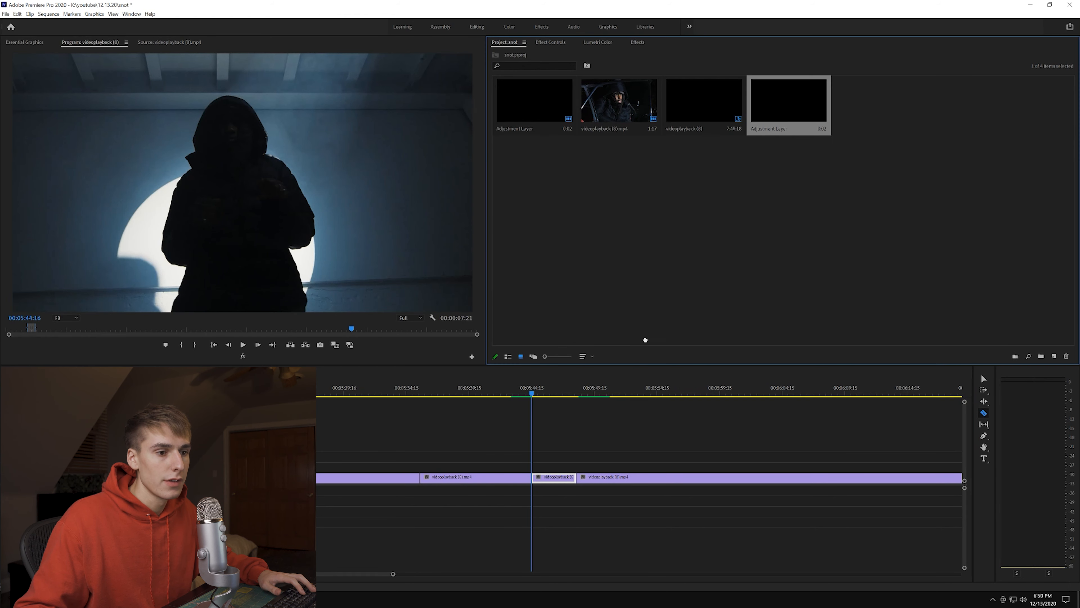
Step: Match the adjustment layer's length on the upper track to the short silhouette clip and move the playhead within it
key("v")
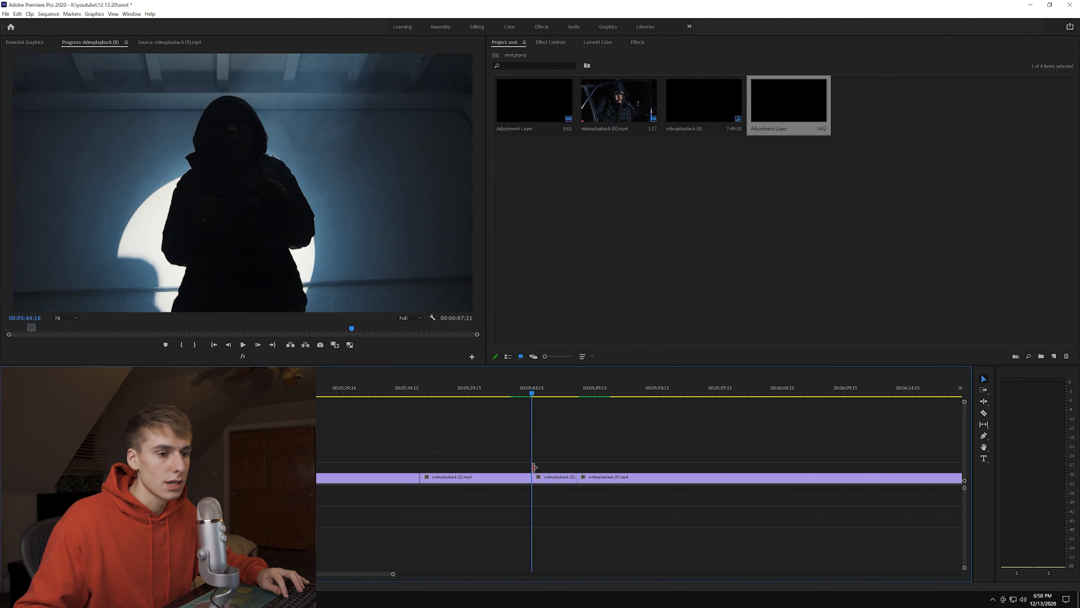
left_click_drag(535, 467, 586, 469)
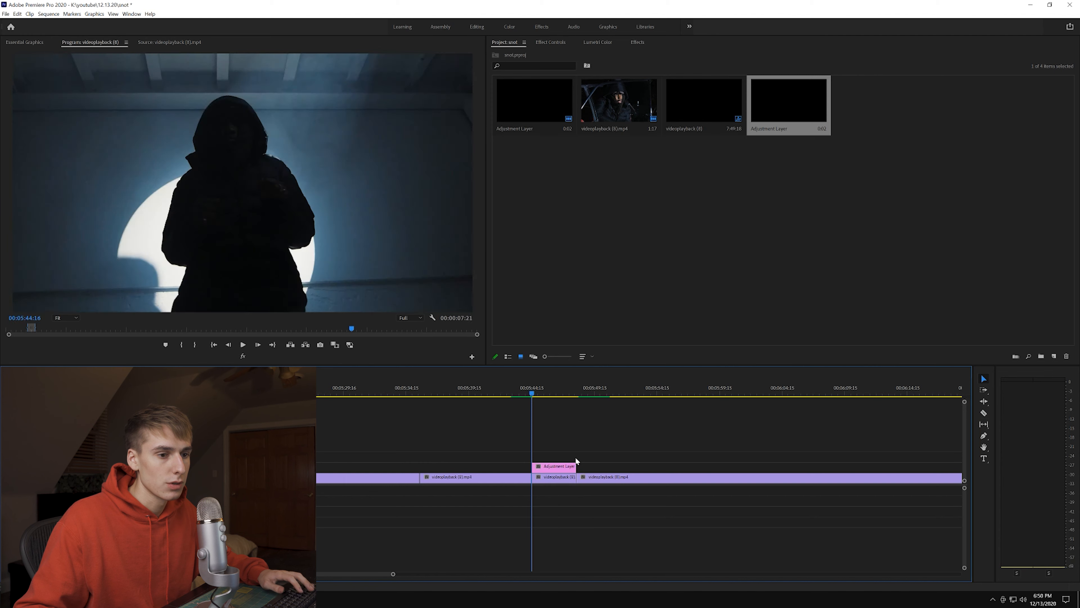
left_click_drag(527, 384, 544, 384)
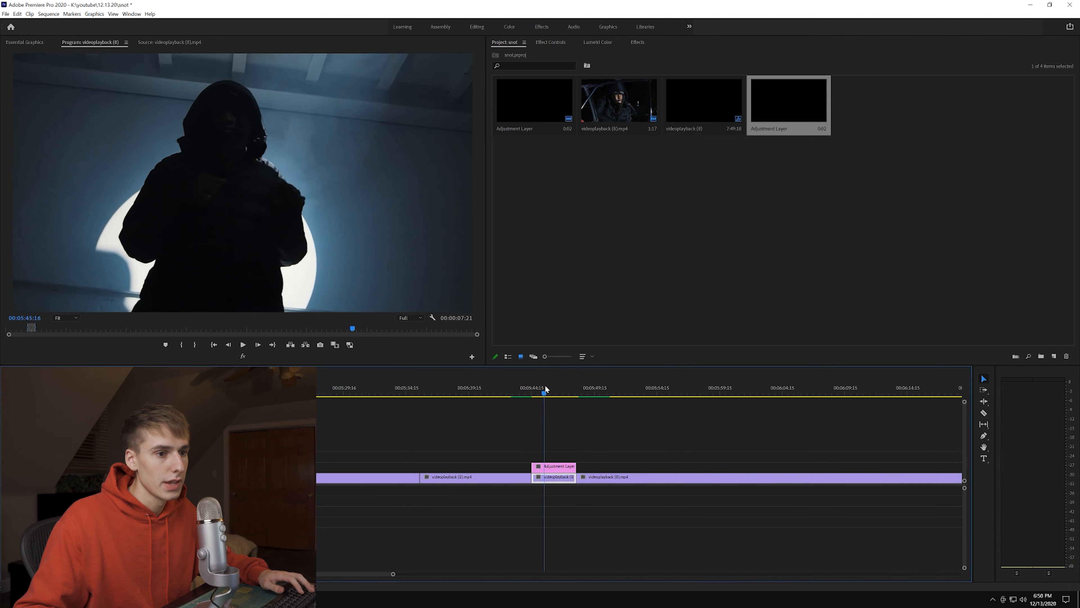
Step: Find the Generate Grid effect by searching "grid" and apply it to the adjustment layer above the silhouette clip
left_click(550, 42)
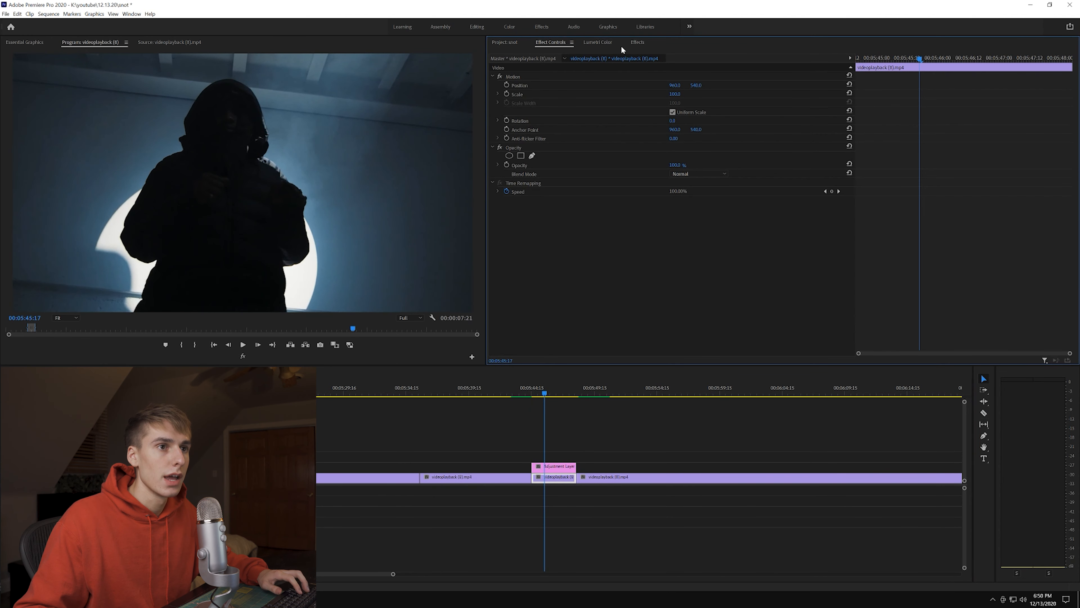
left_click(638, 42)
type("gri")
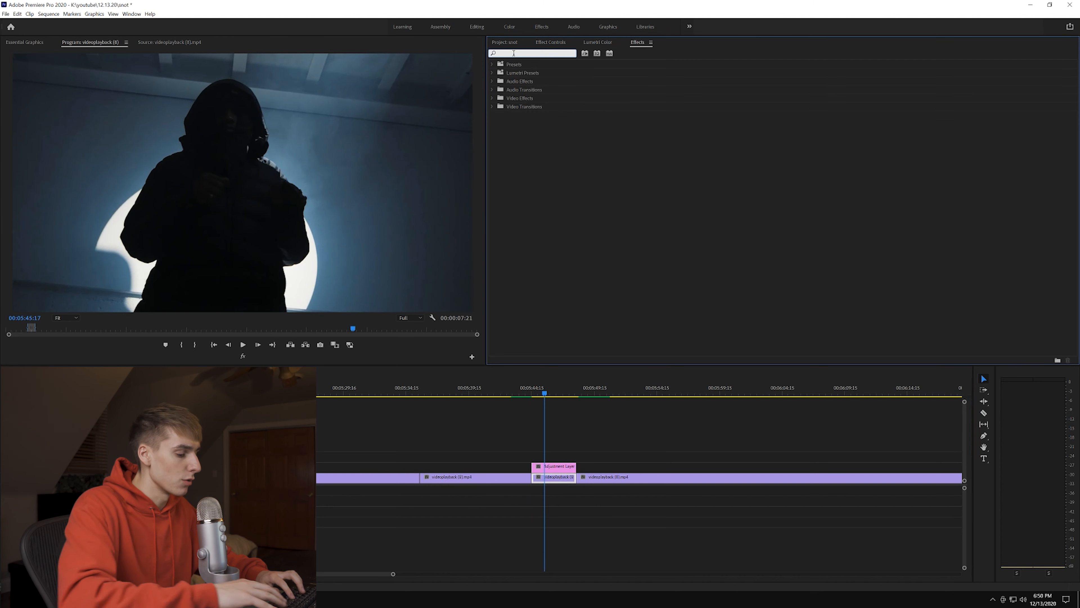
type("d")
left_click_drag(519, 115, 549, 472)
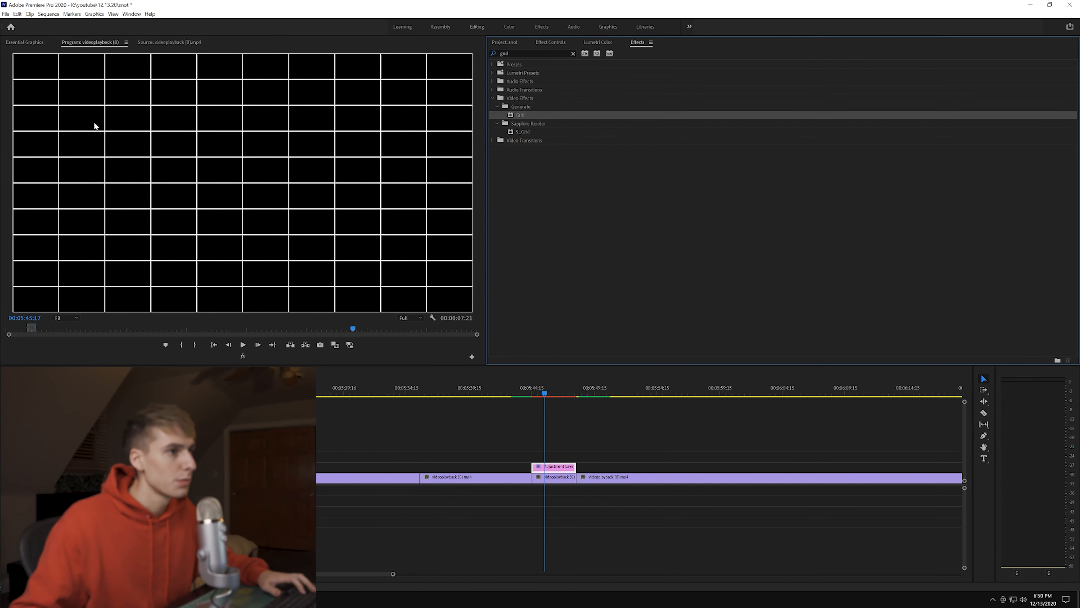
Step: Set the horizontal anchor of the adjustment layer's Grid effect to 0
left_click(551, 42)
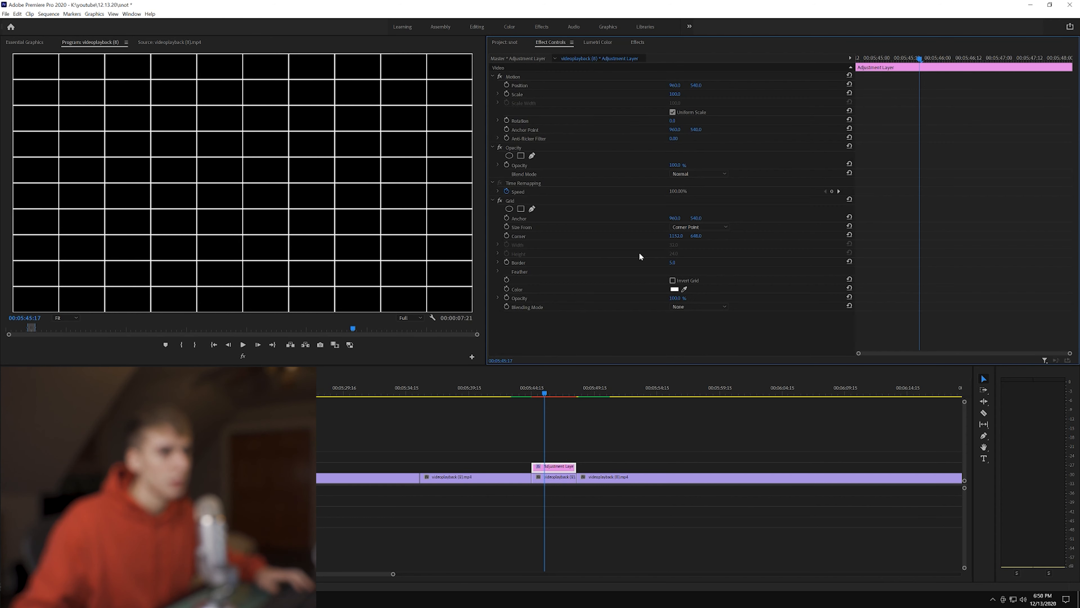
left_click(675, 217)
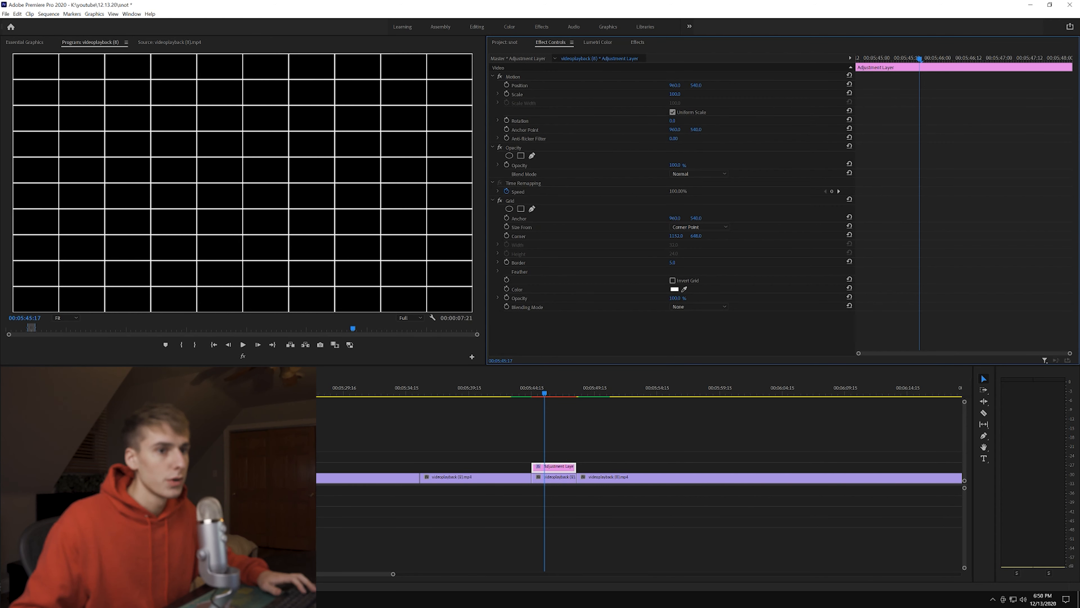
type("0")
key("Return")
Step: Size the grid from Width & Height Sliders, with a width of about 1926 and a height of 11
left_click(704, 227)
left_click(707, 253)
left_click_drag(676, 248, 1027, 248)
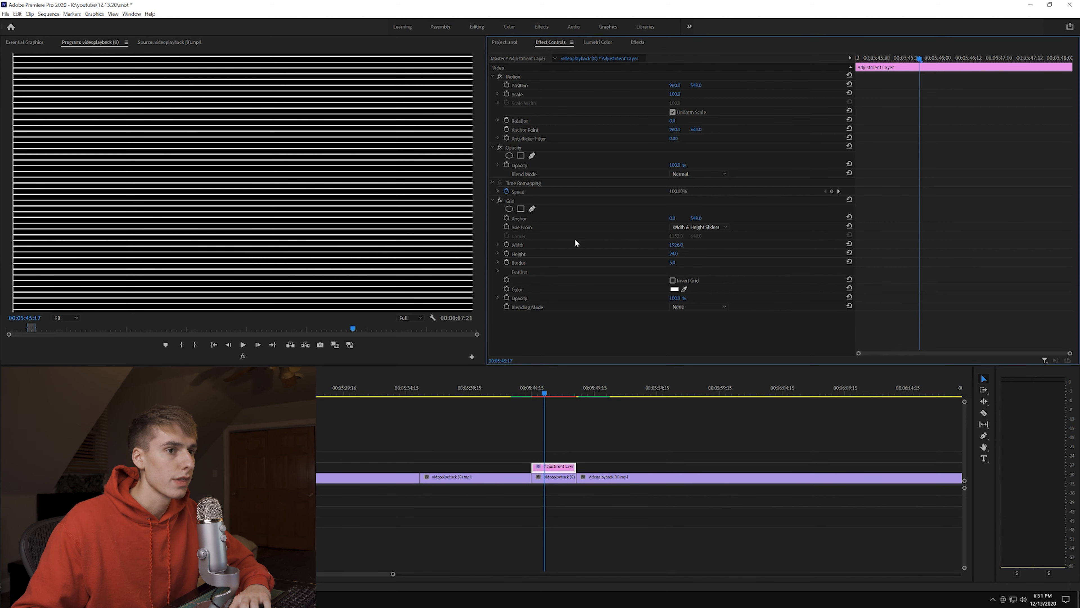
left_click_drag(684, 257, 673, 257)
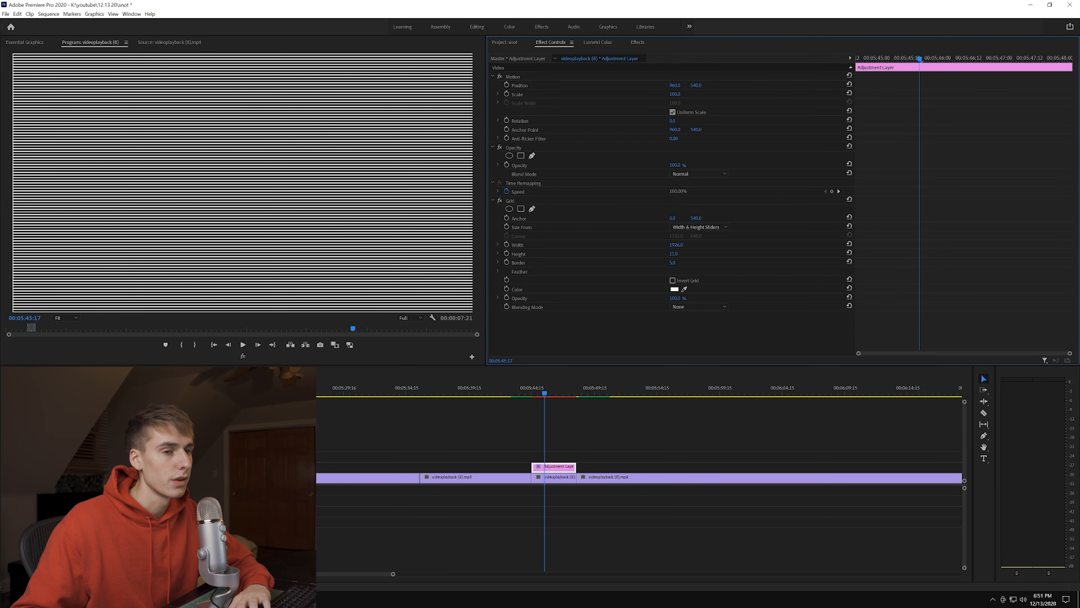
left_click_drag(674, 254, 675, 254)
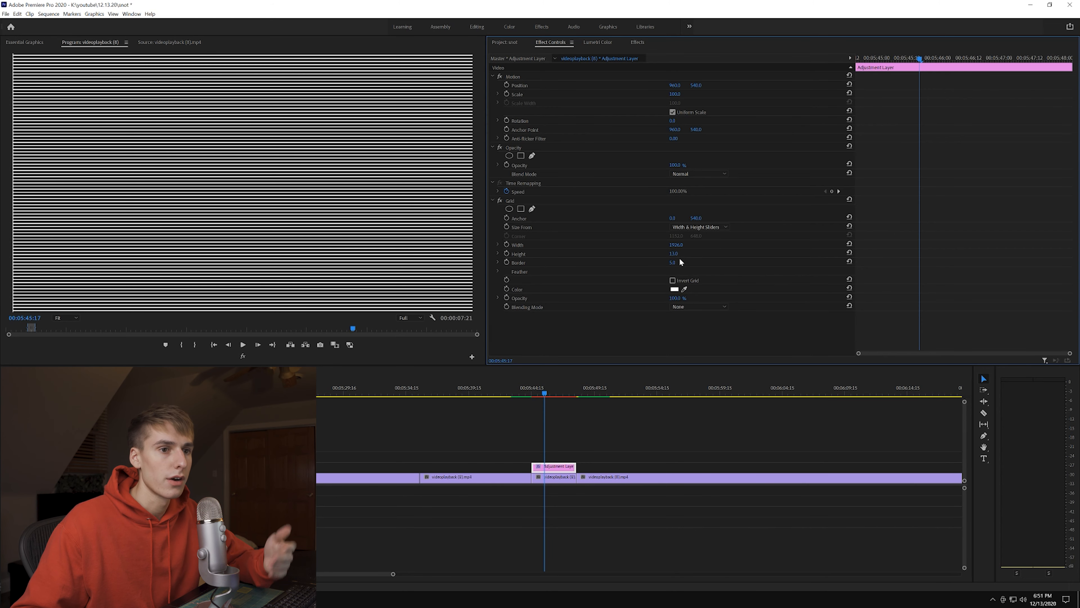
Step: Color the grid lines black and set the Grid effect's blending mode to Overlay
left_click(675, 289)
left_click_drag(676, 278, 663, 257)
left_click(861, 254)
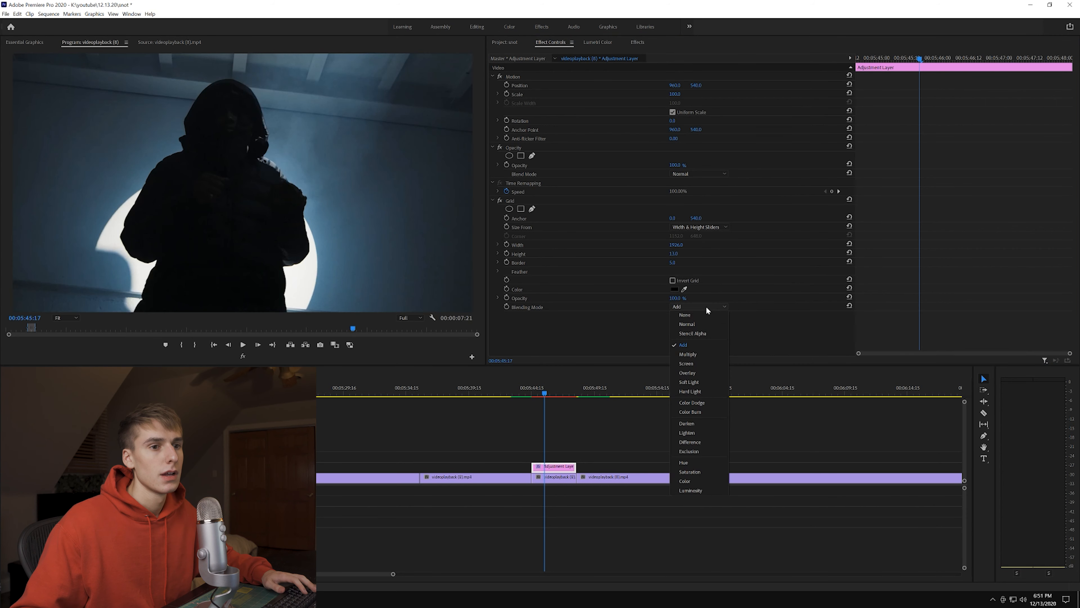
left_click(705, 306)
left_click(701, 307)
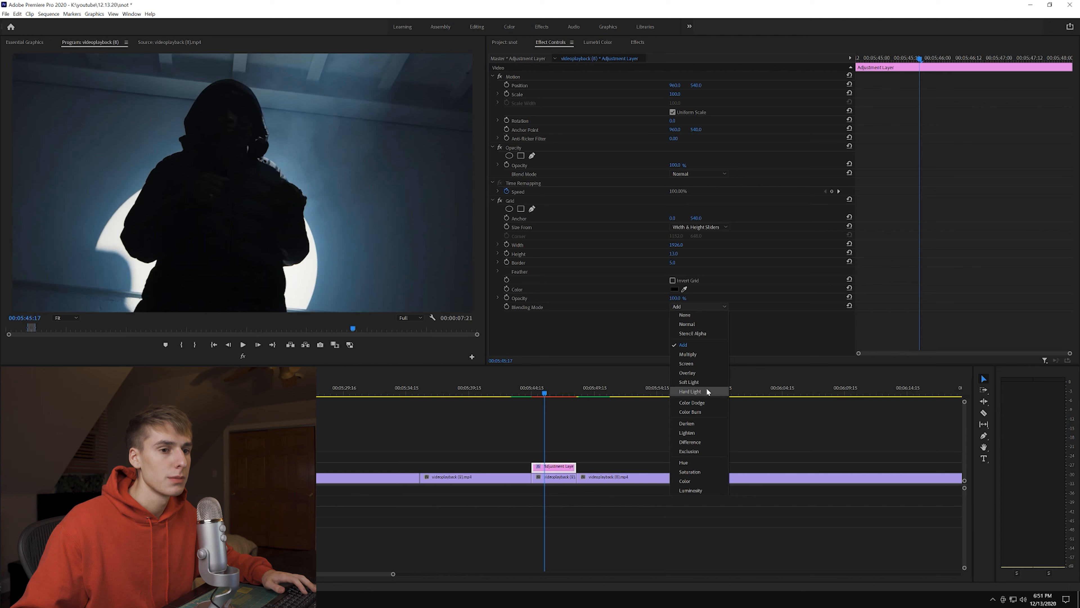
left_click(701, 373)
Step: Preview the scan lines, then set the grid's border to 4 and its height to 10
left_click(541, 388)
key("space")
left_click(673, 262)
type("8")
key("Return")
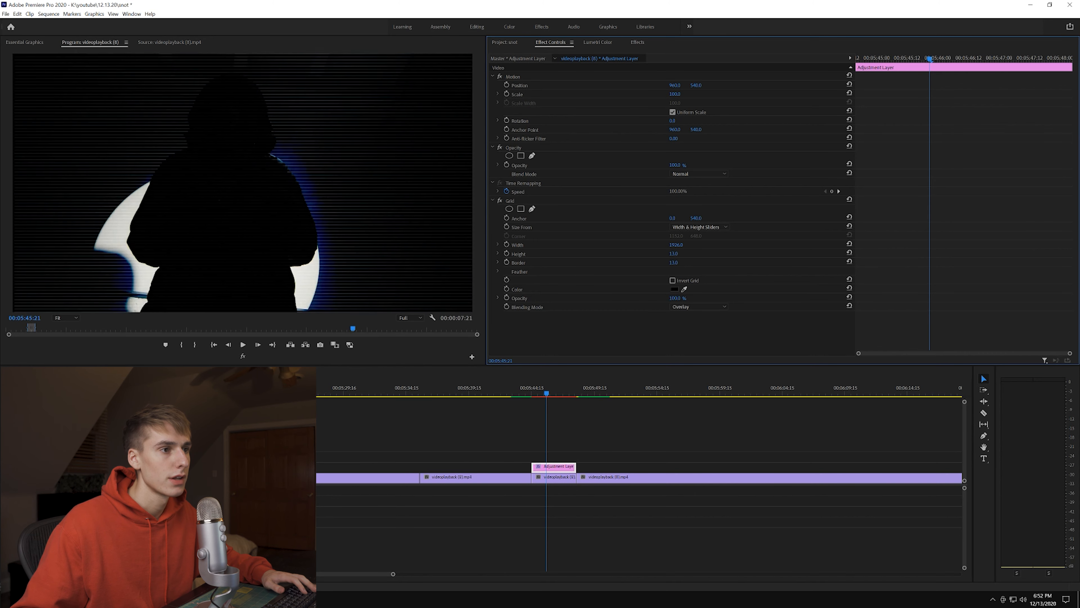
left_click_drag(673, 263, 671, 263)
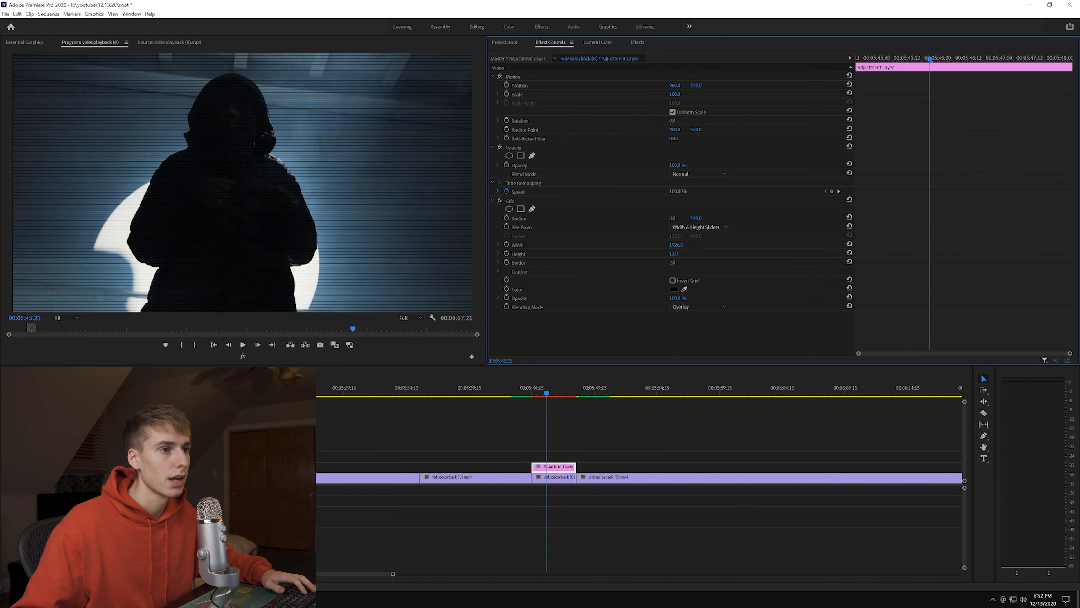
left_click_drag(673, 262, 674, 262)
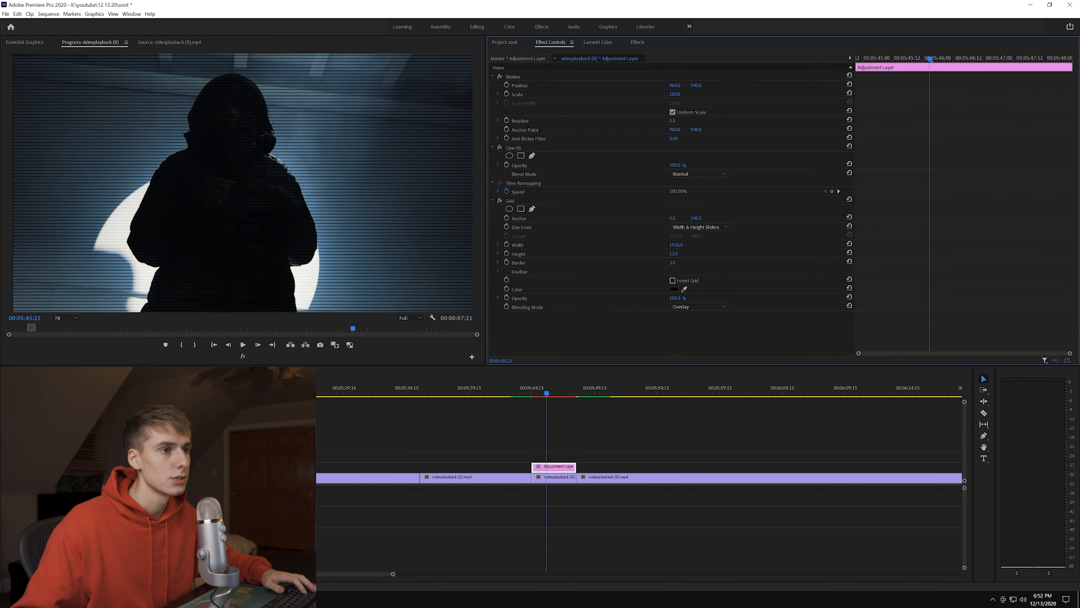
type("4")
left_click_drag(674, 254, 673, 254)
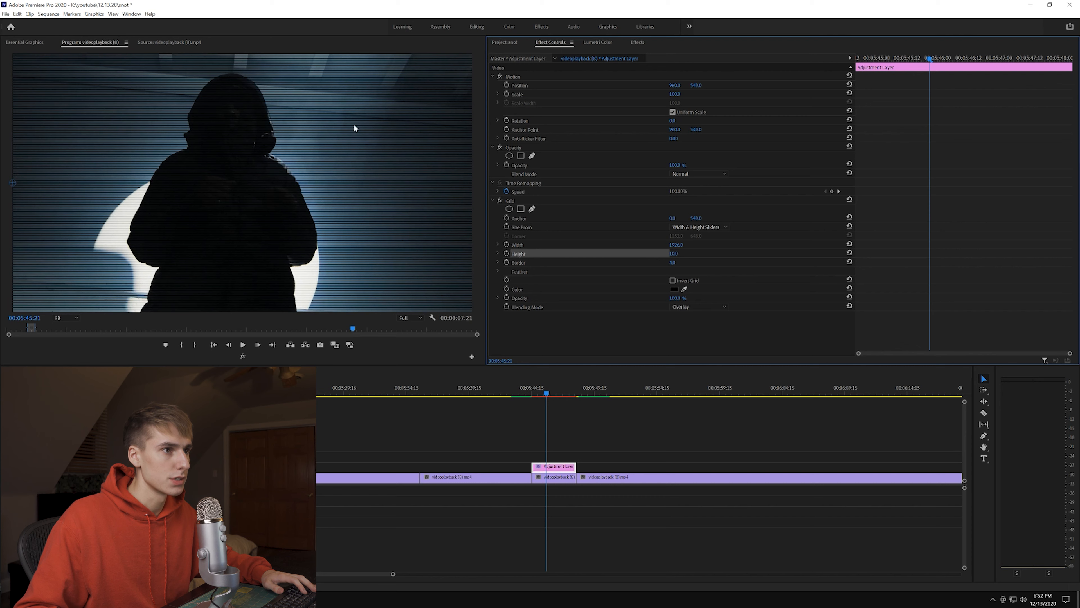
left_click(493, 200)
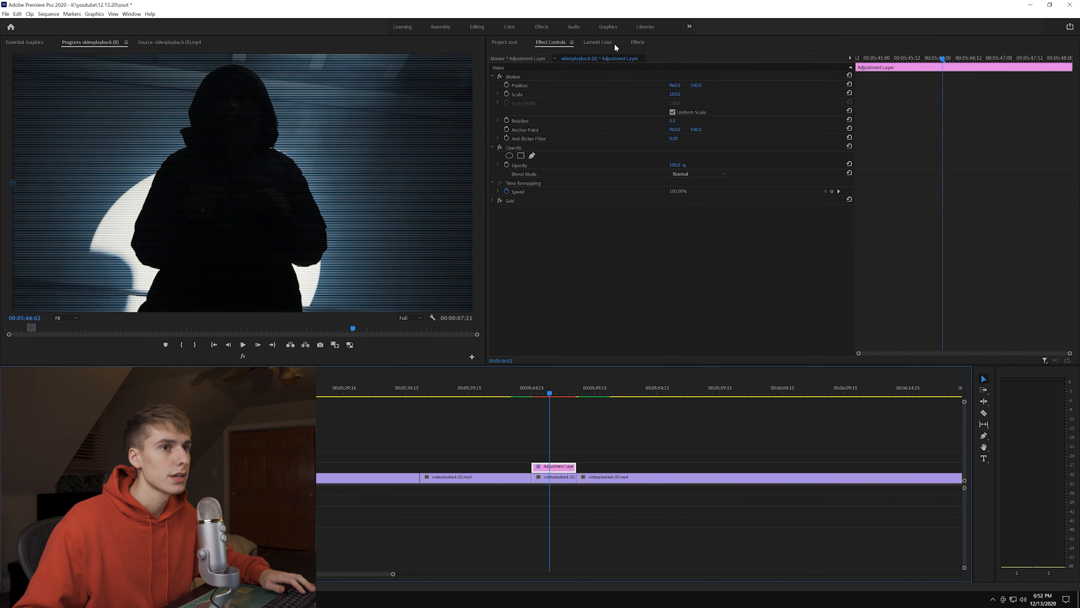
Step: Find the Color Correction Tint effect by searching "tint" and apply it to the clip beneath the adjustment layer
left_click(637, 42)
left_click(494, 53)
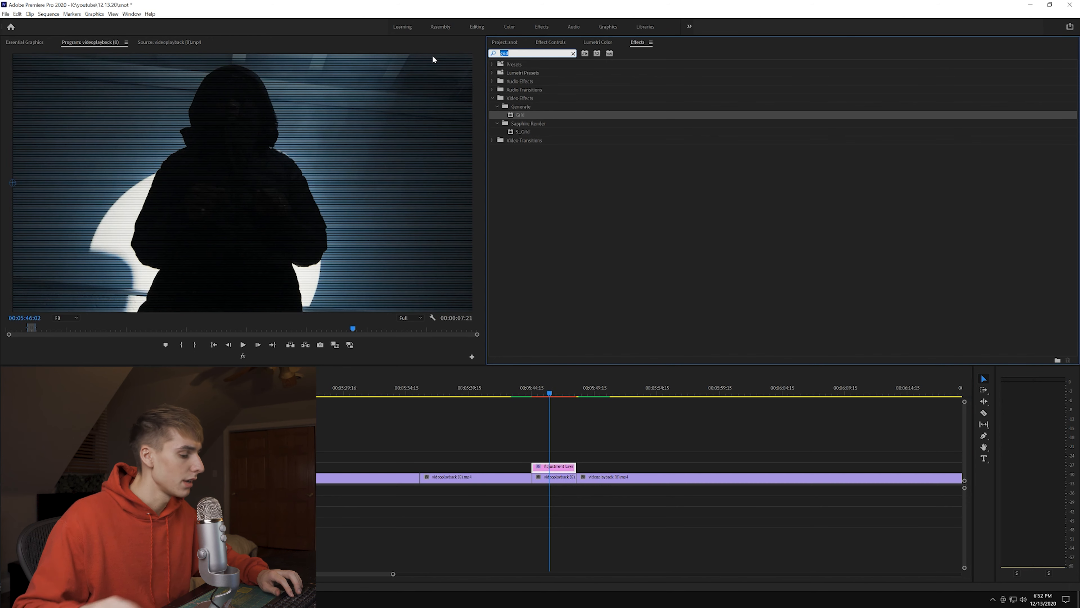
type("tint")
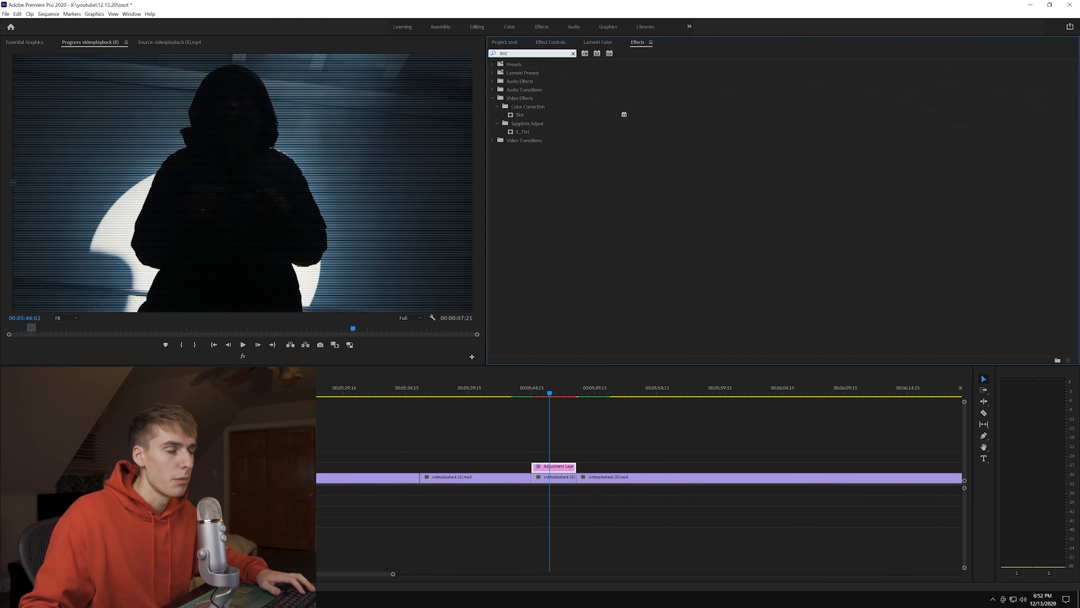
left_click_drag(579, 114, 558, 480)
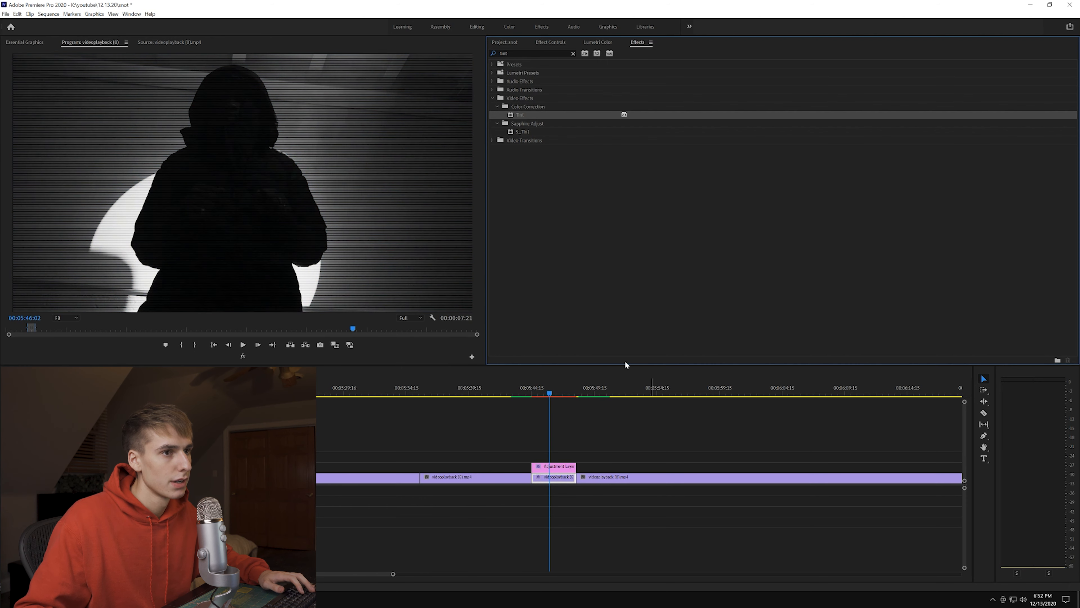
Step: Set the Tint effect's Map White To color to a light cyan
left_click(542, 41)
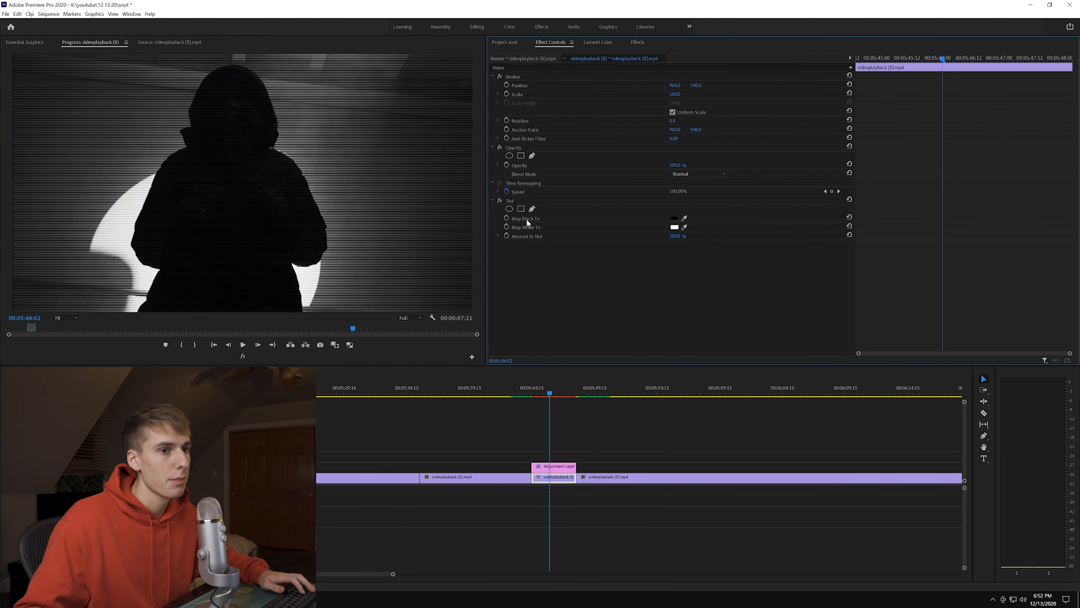
left_click(671, 227)
left_click_drag(780, 330, 780, 313)
left_click(690, 362)
left_click_drag(686, 368, 691, 370)
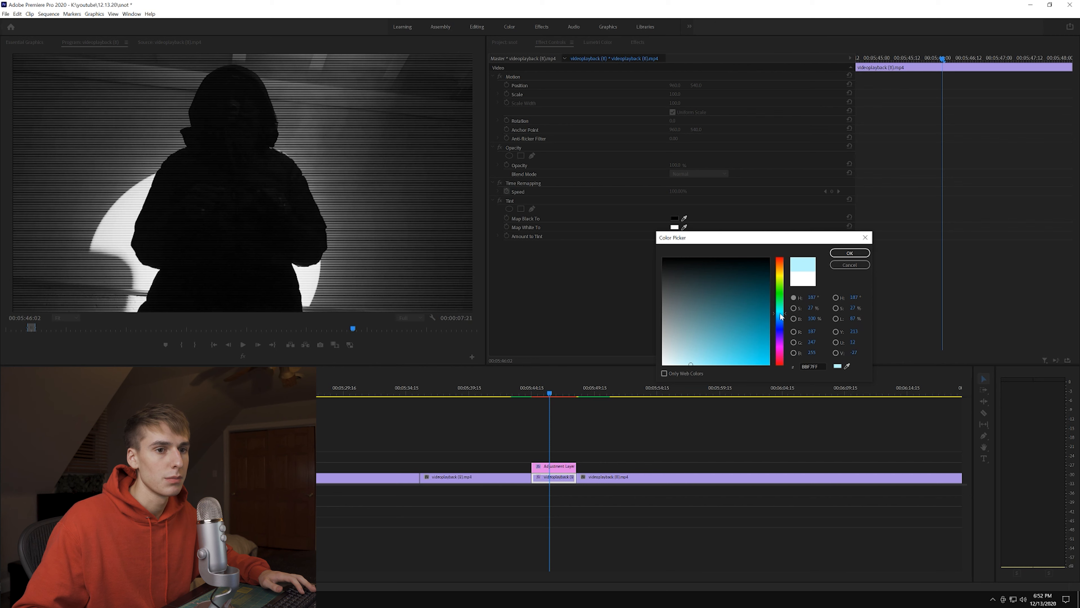
left_click(843, 252)
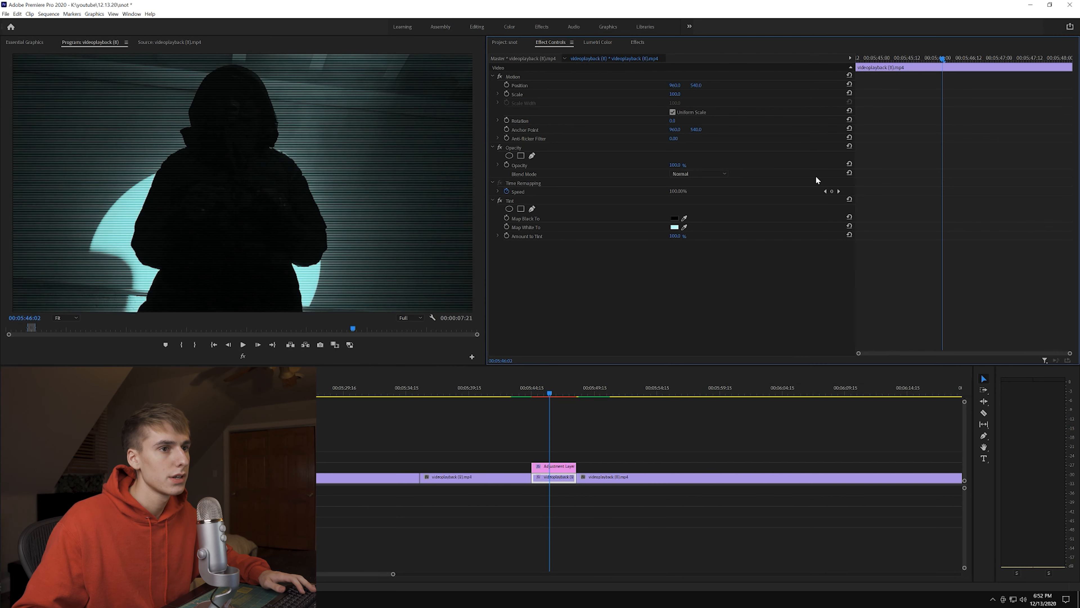
Step: Search the effects for "lumetri" and apply Lumetri Color to the adjustment layer
left_click(637, 42)
left_click(521, 53)
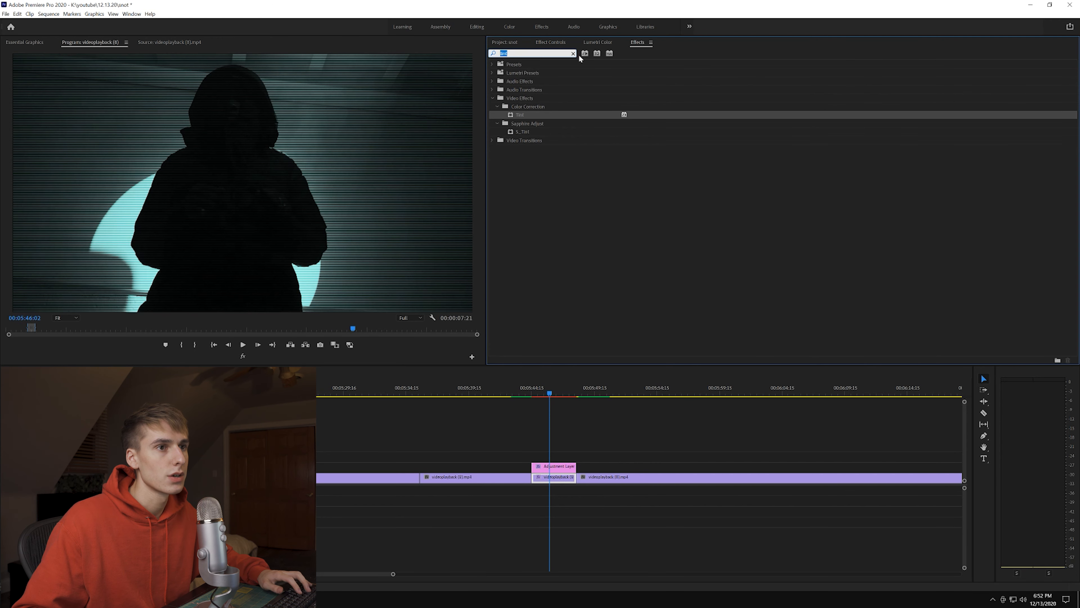
type("lumetri")
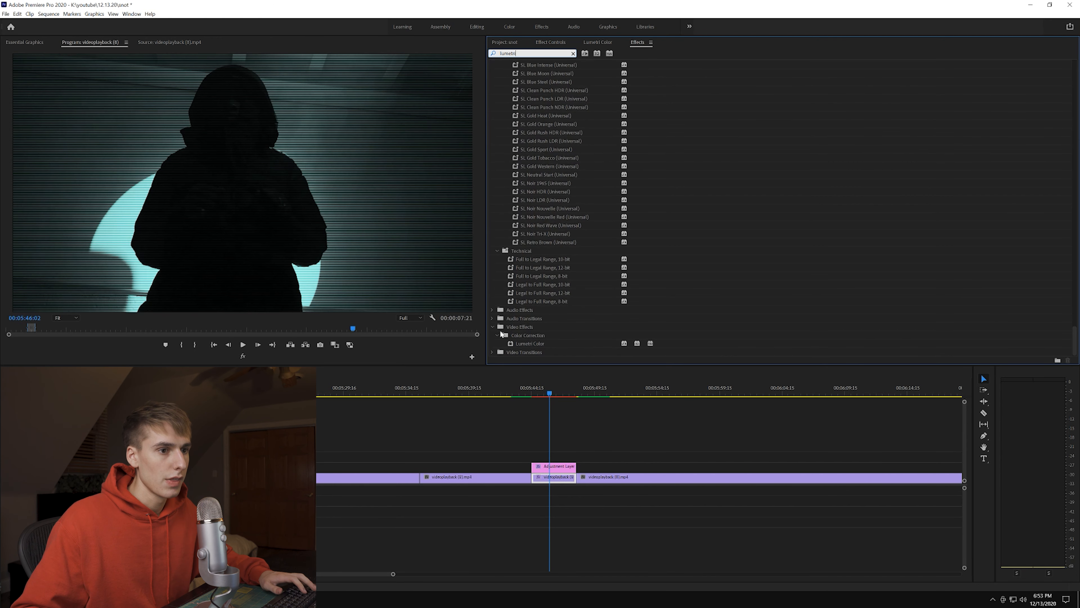
left_click(521, 343)
left_click(551, 394)
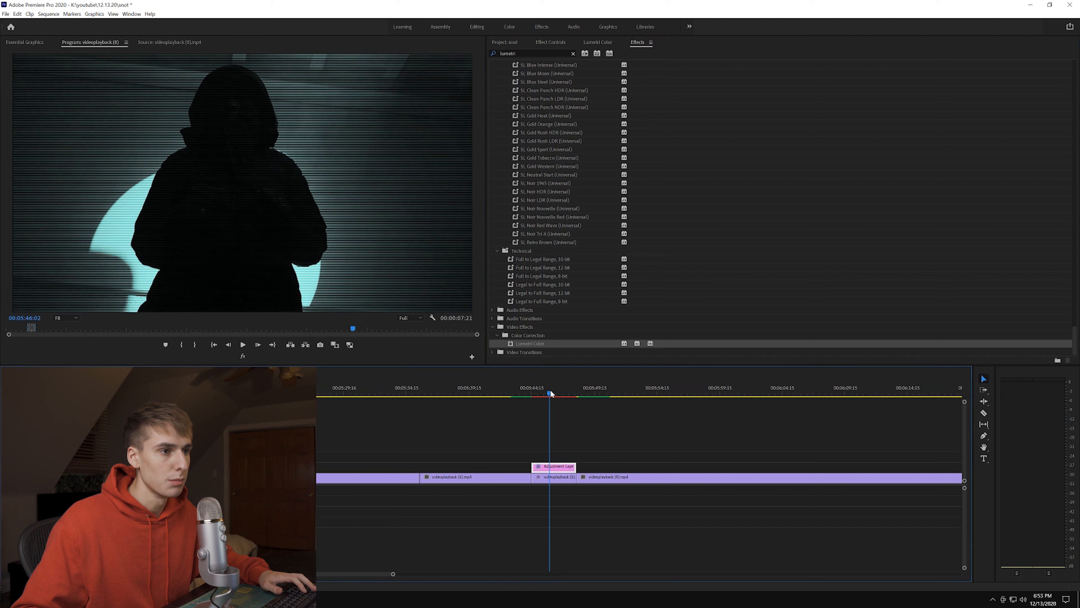
Step: In the adjustment layer's Lumetri Basic Correction, raise Exposure to 2.4 and Highlights to about 12
left_click(509, 42)
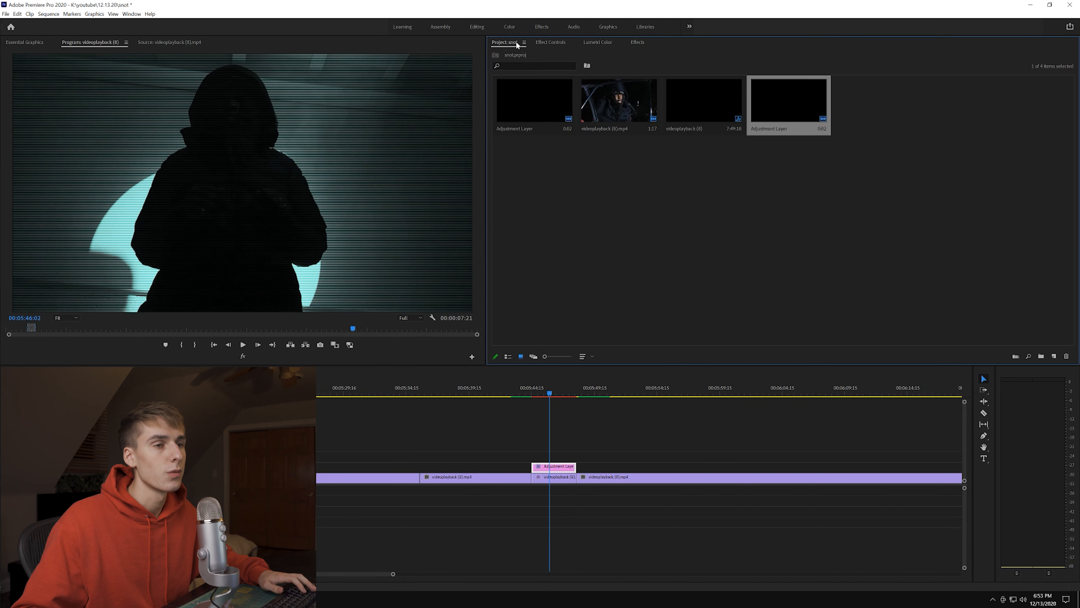
left_click(539, 42)
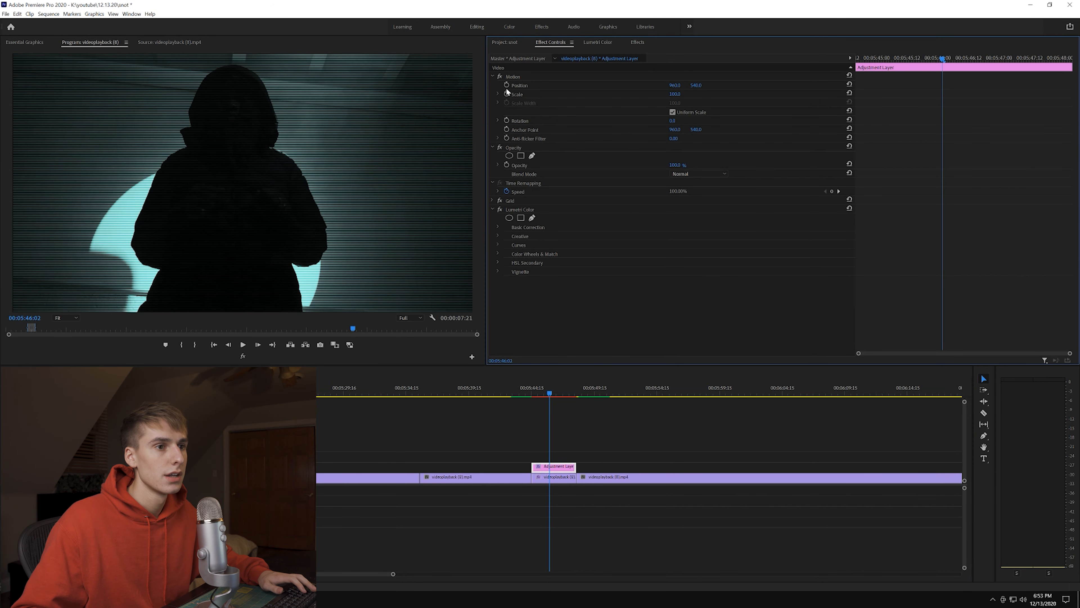
left_click(555, 479)
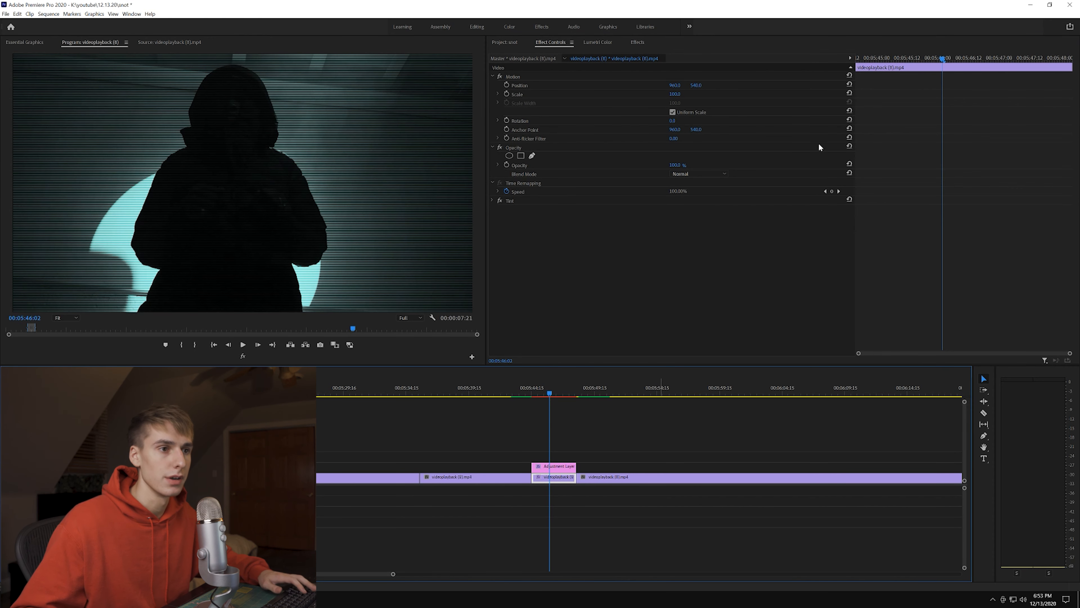
left_click(558, 468)
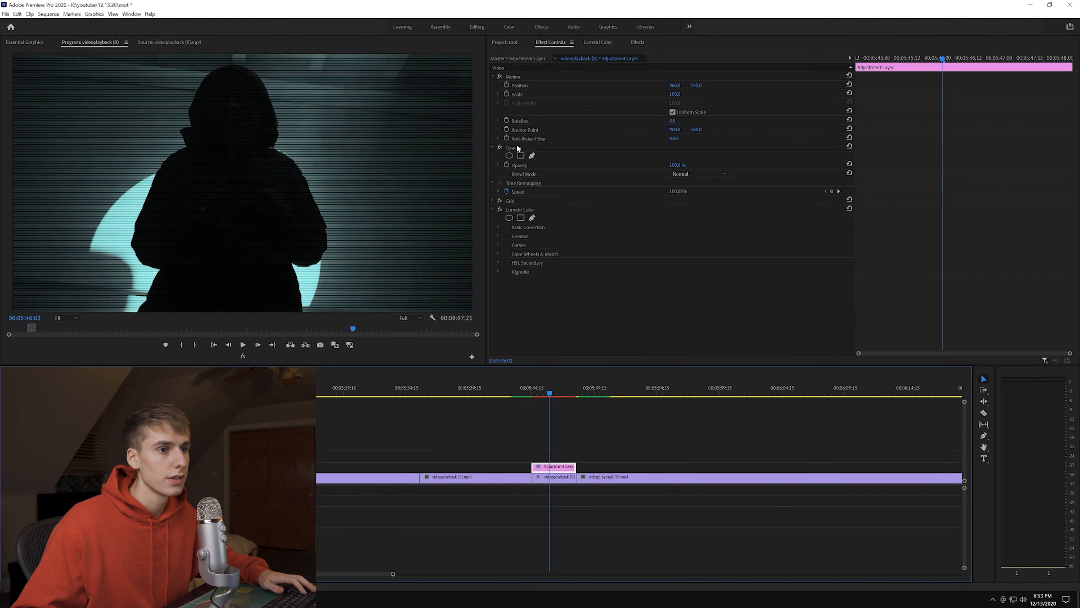
left_click(497, 227)
scroll(576, 230, "down", 1)
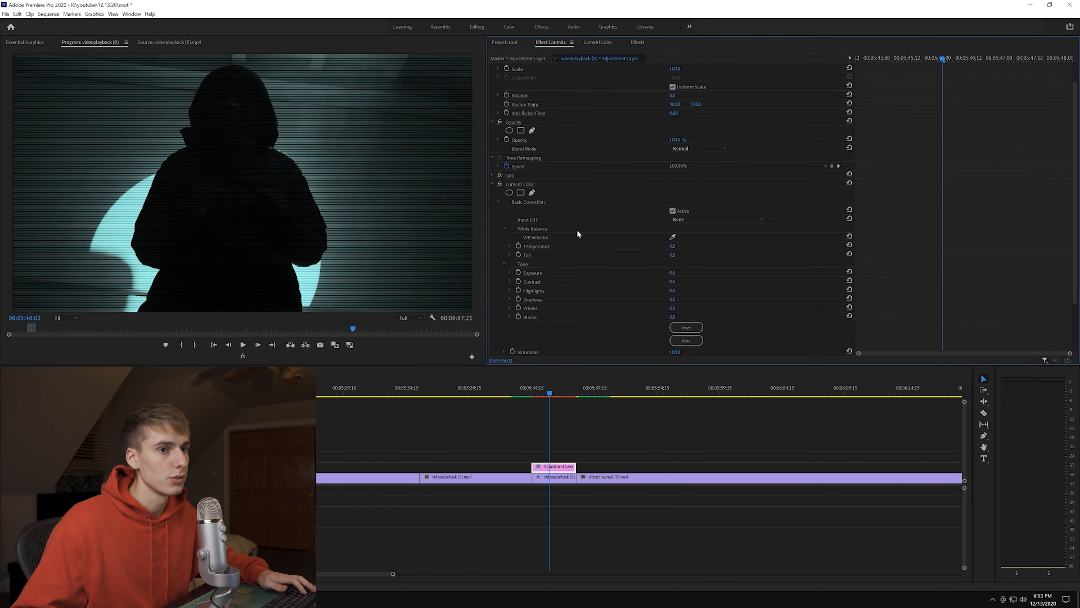
mouse_move(672, 273)
left_mouse_down()
mouse_move(700, 273)
mouse_move(681, 273)
left_mouse_up()
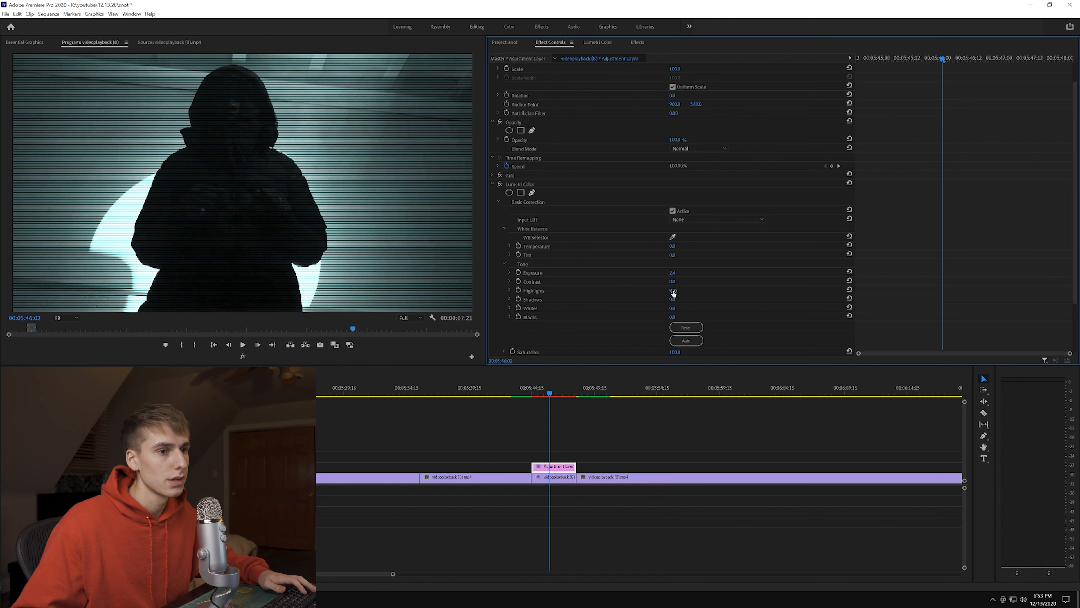
left_click_drag(672, 291, 673, 291)
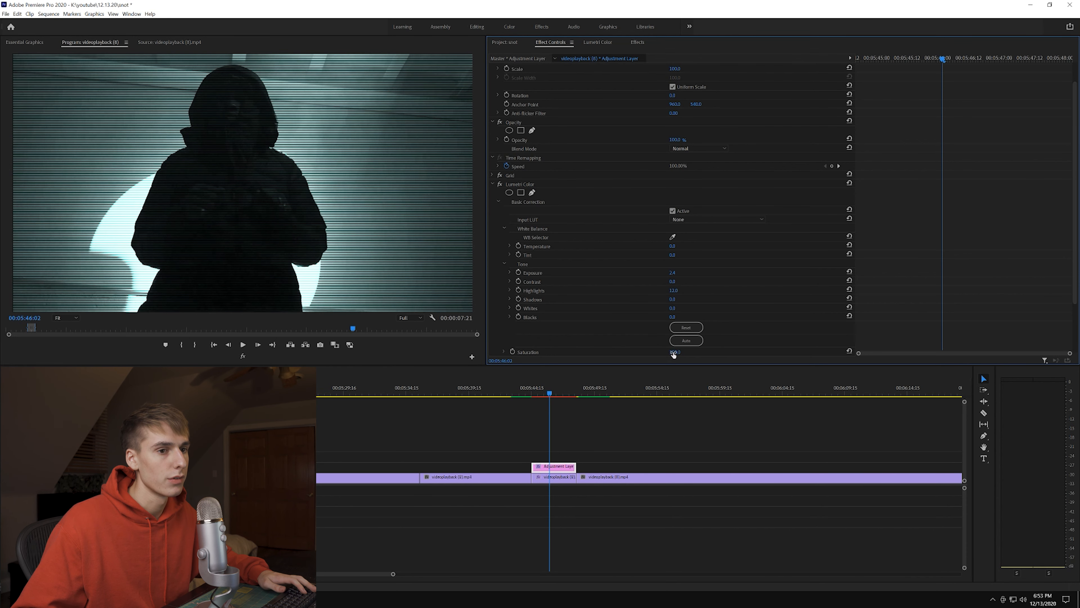
Step: Reduce the adjustment layer's Lumetri Saturation to 75
mouse_move(675, 352)
left_mouse_down()
mouse_move(655, 352)
mouse_move(681, 352)
left_mouse_up()
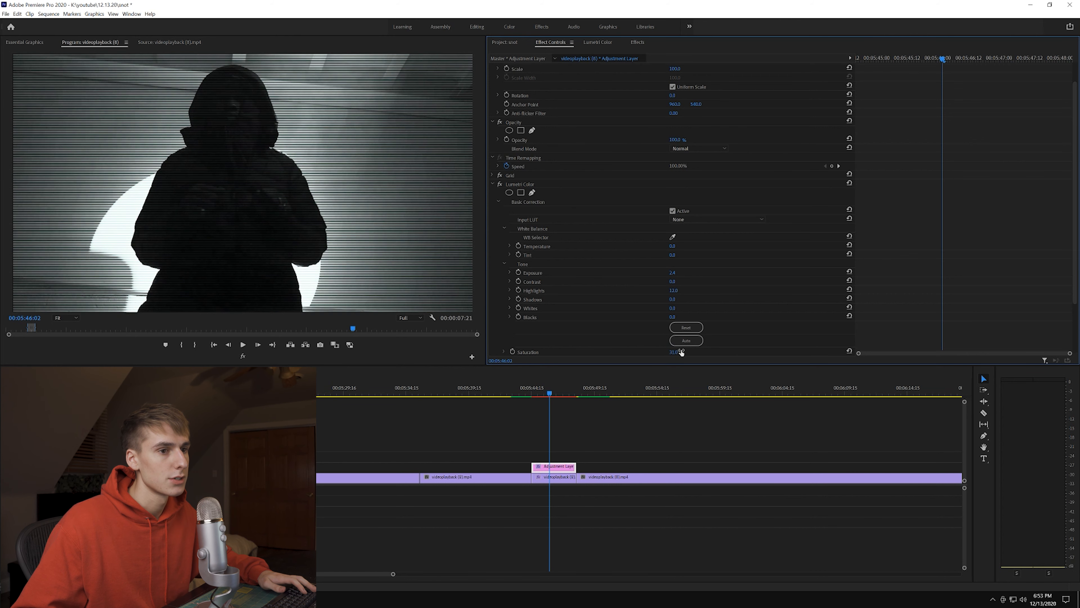
type("75")
key("Return")
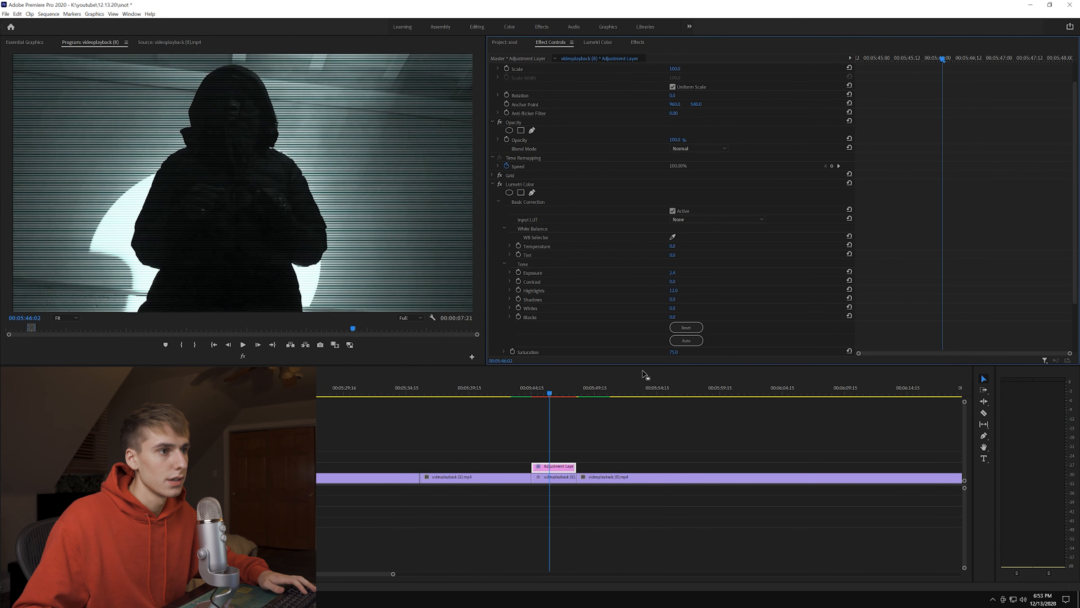
Step: Compare the current frame side by side with the reference shot of the original black-and-white scan-line effect
left_click(682, 404)
left_click_drag(674, 394, 736, 393)
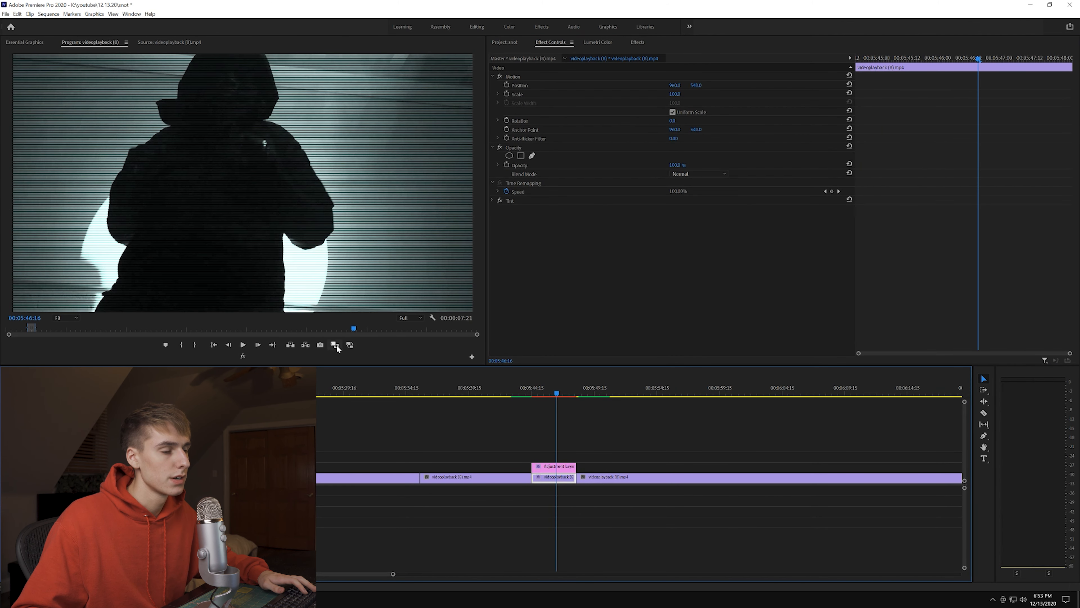
left_click(335, 345)
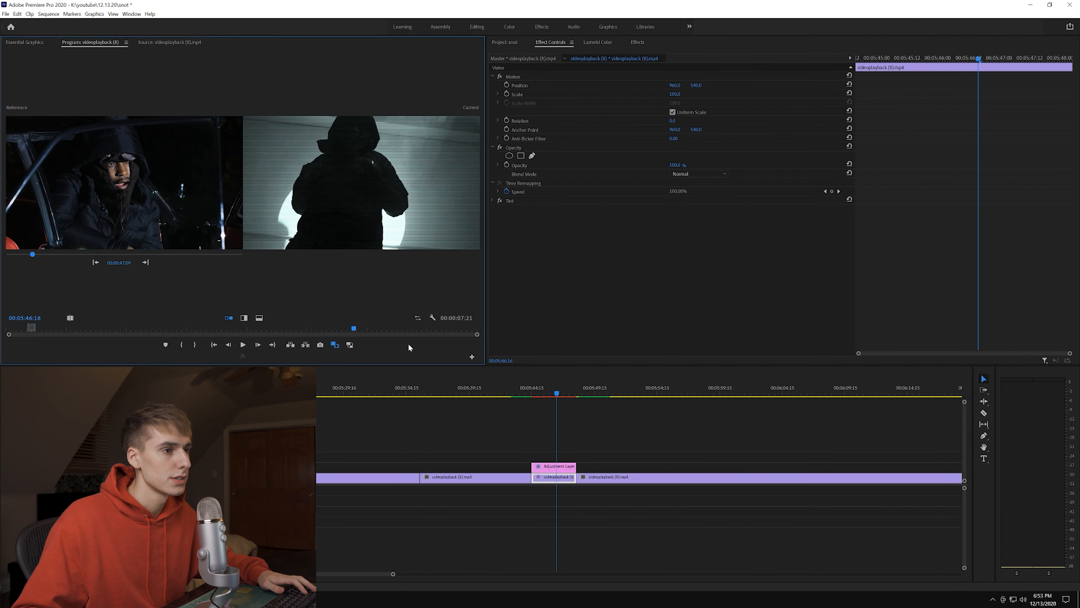
left_click_drag(34, 256, 208, 255)
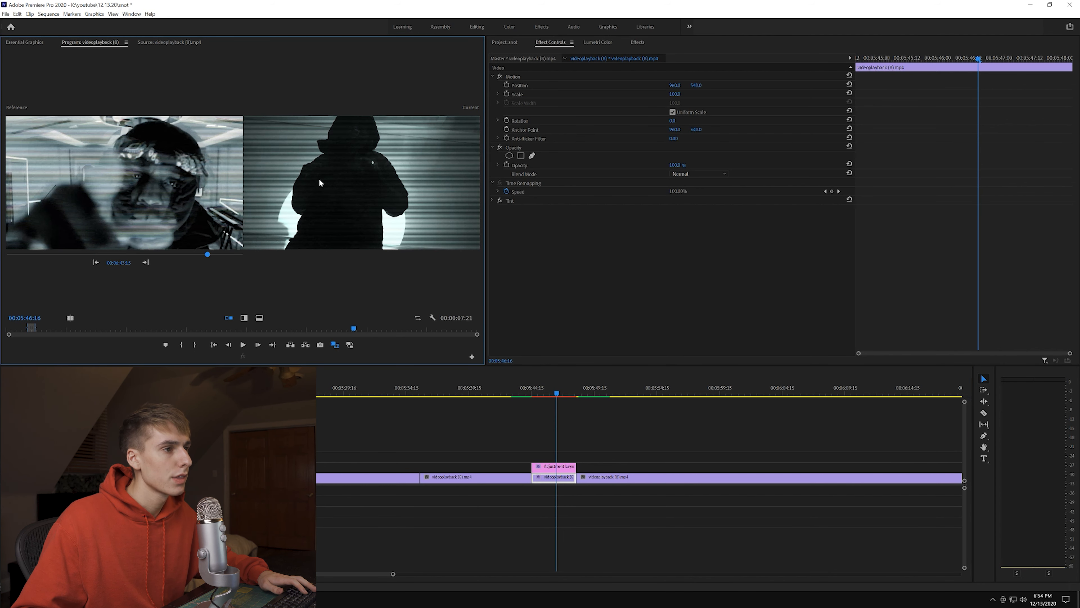
Step: Set the Border of the adjustment layer's Grid effect to 5
left_click(555, 466)
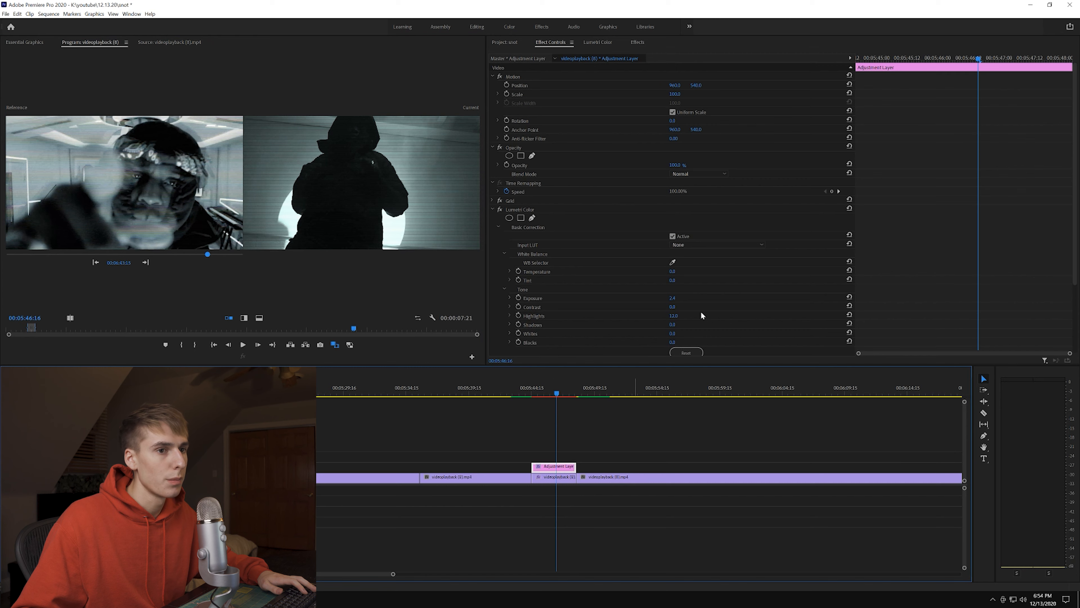
scroll(740, 312, "down", 1)
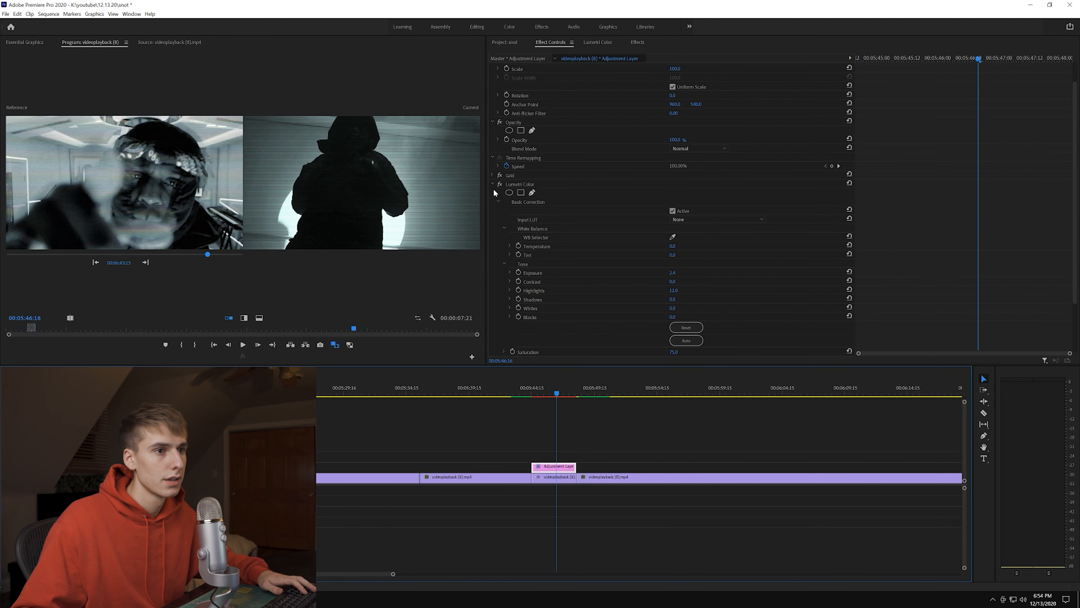
left_click(493, 175)
left_click(677, 236)
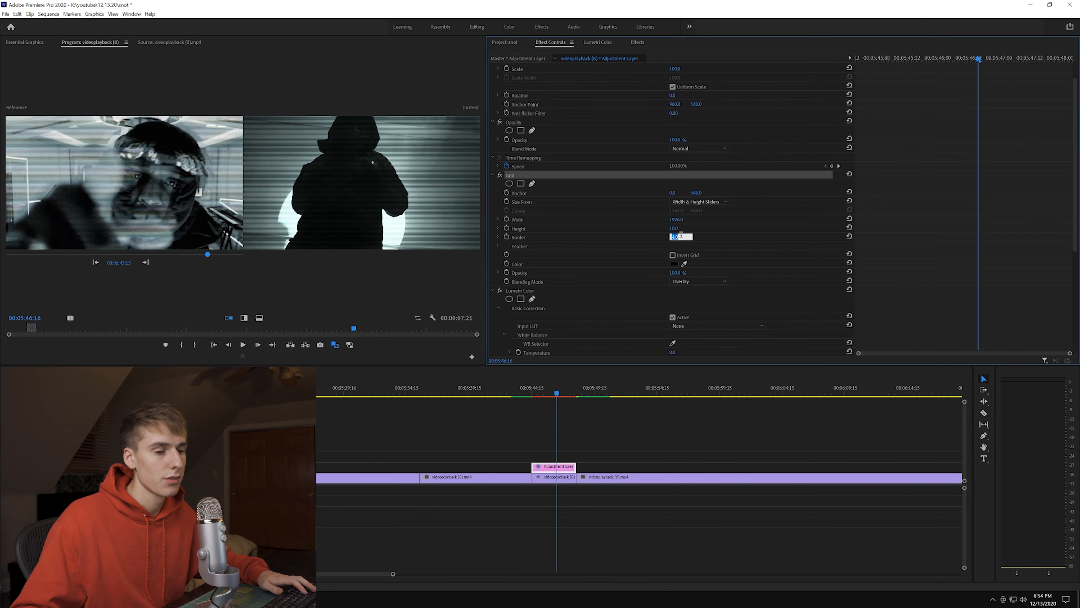
type("5")
left_click(632, 229)
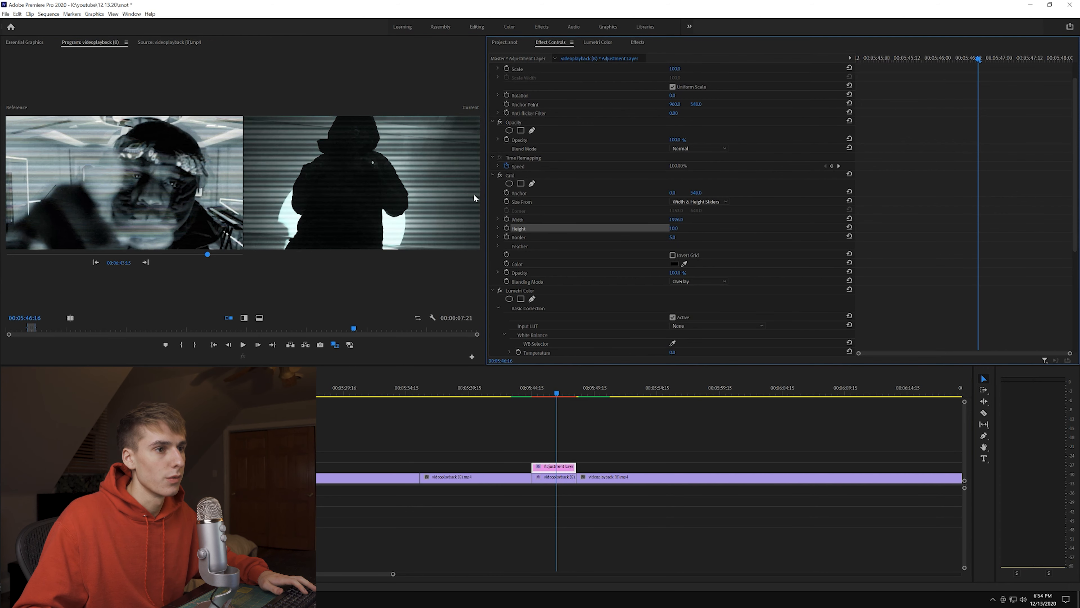
Step: Add a dark Lumetri vignette to the adjustment layer with amount -5 and feather 9, adjusting its midpoint and roundness
left_click(498, 272)
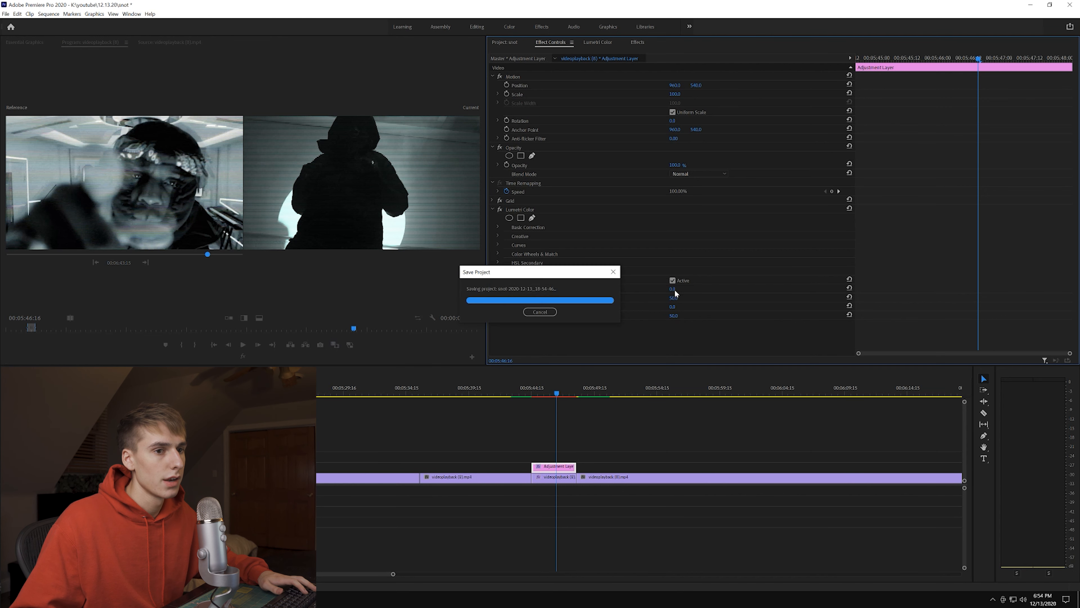
left_click_drag(673, 289, 651, 290)
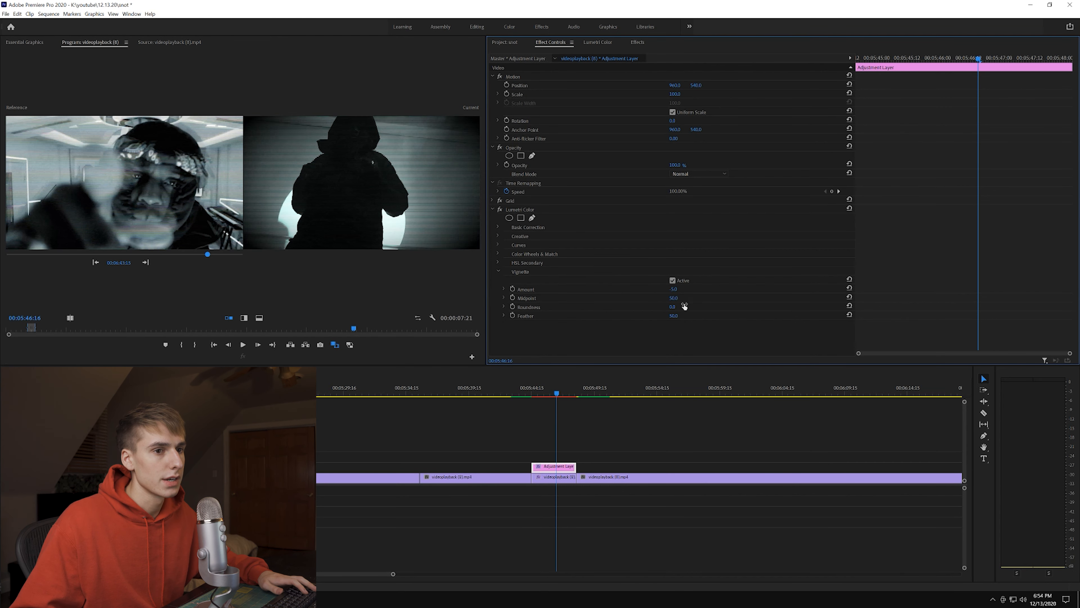
mouse_move(678, 307)
left_mouse_down()
mouse_move(701, 307)
mouse_move(655, 306)
mouse_move(670, 315)
mouse_move(692, 298)
left_mouse_up()
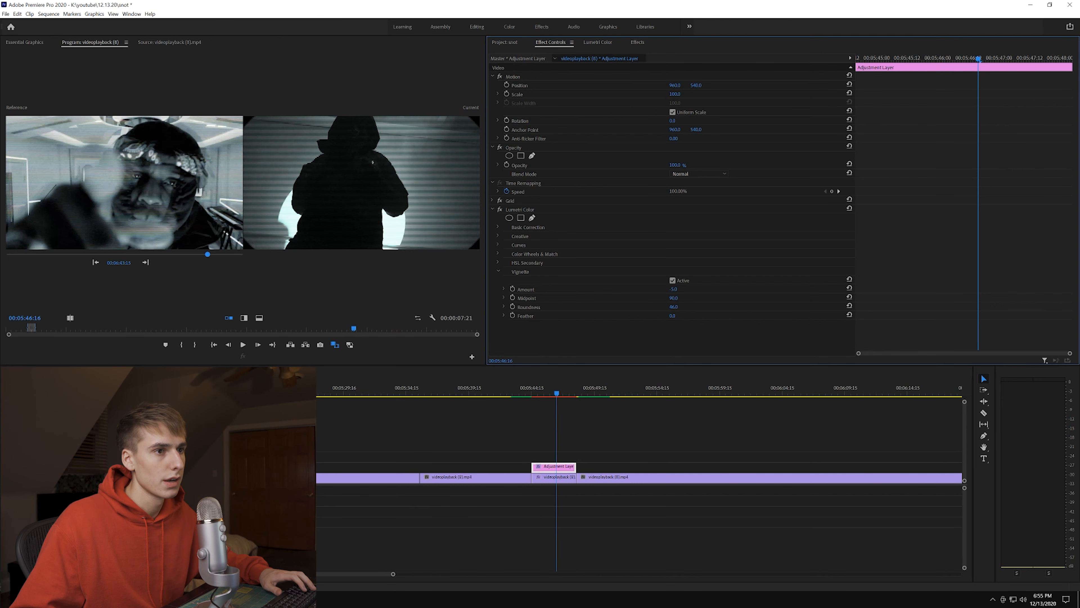
left_click_drag(674, 315, 681, 315)
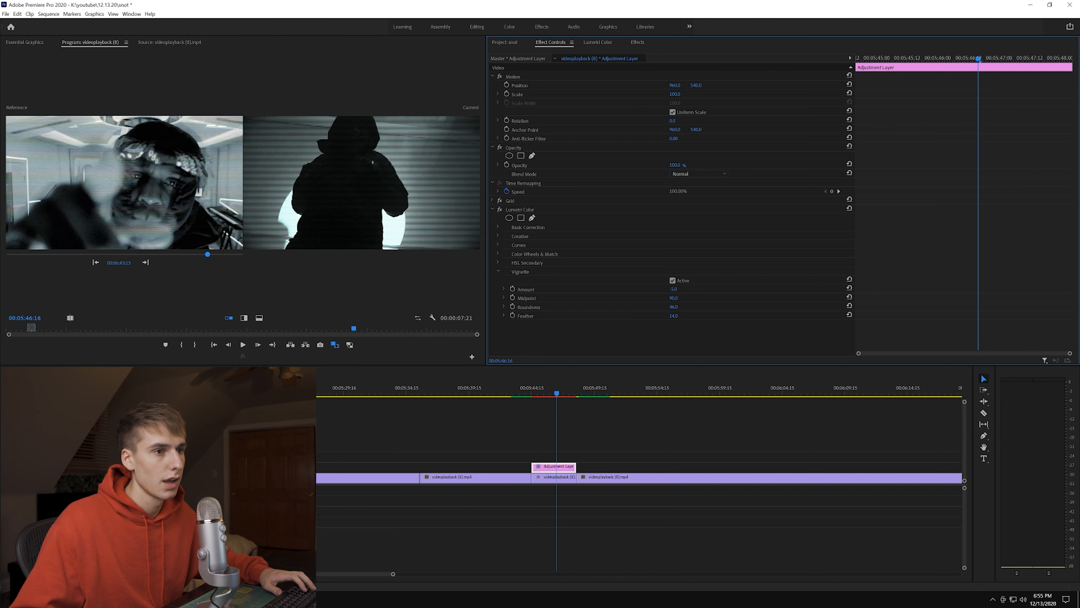
left_click_drag(674, 315, 677, 310)
left_click_drag(674, 297, 669, 297)
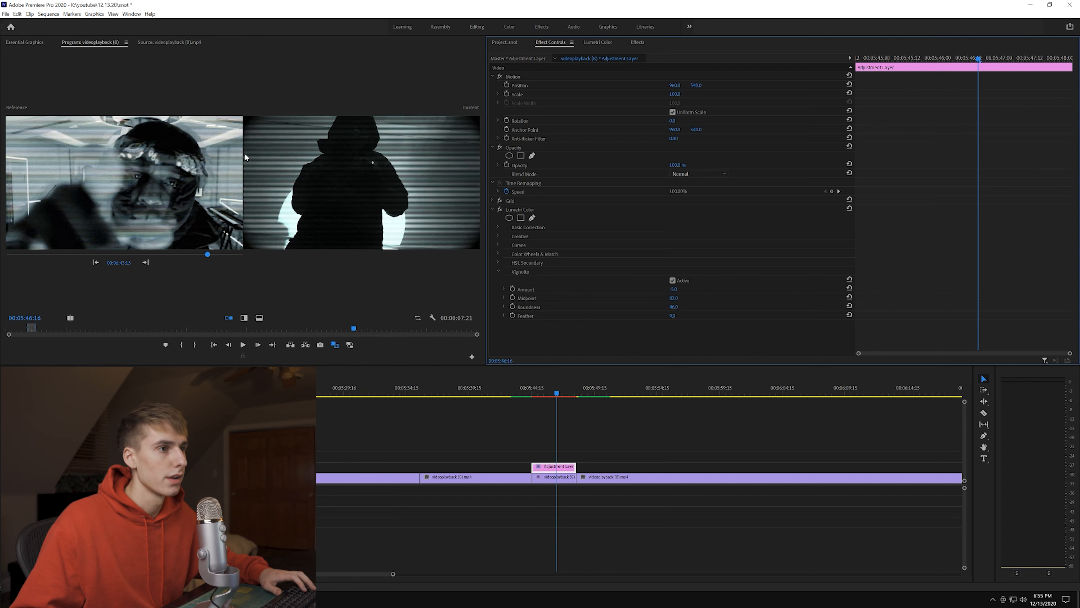
Step: Mark the range around the adjustment layer, render it In to Out, and play back the finished scan-line look
left_click(49, 14)
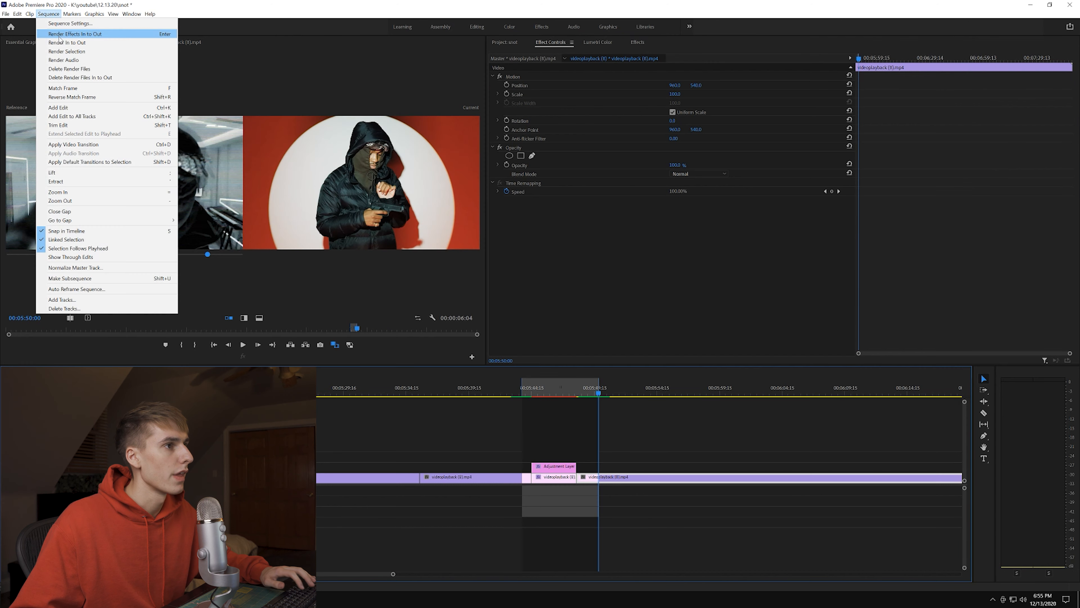
left_click(68, 44)
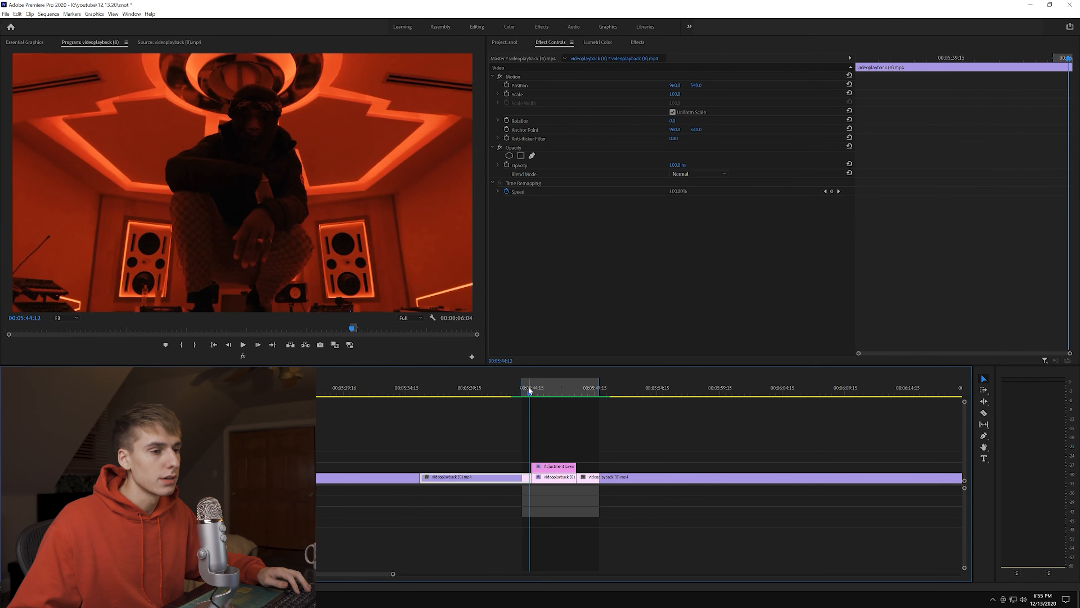
key("space")
key("grave")
key("grave")
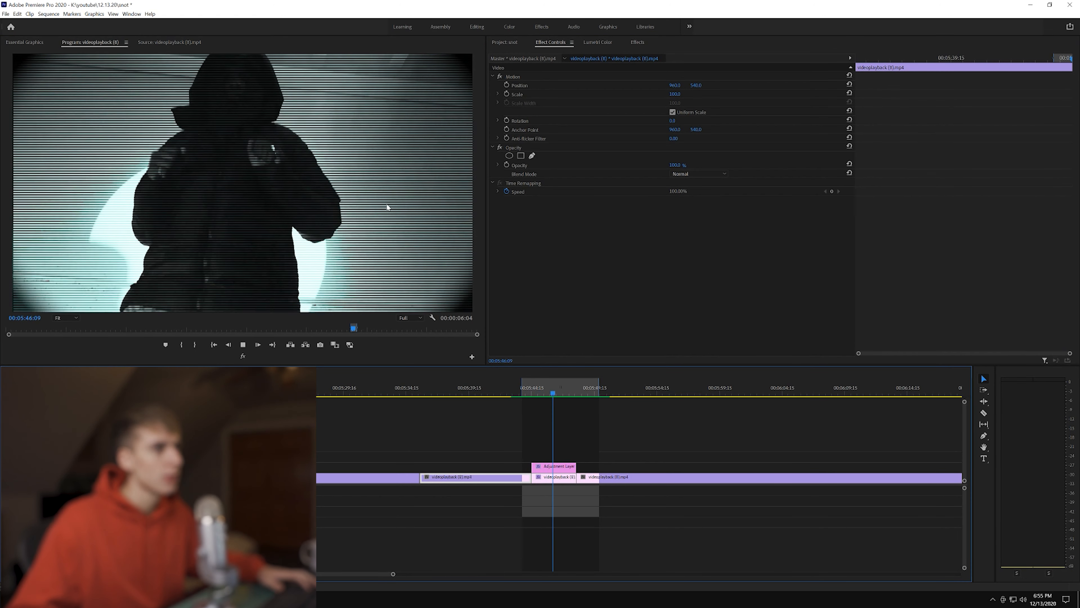
key("space")
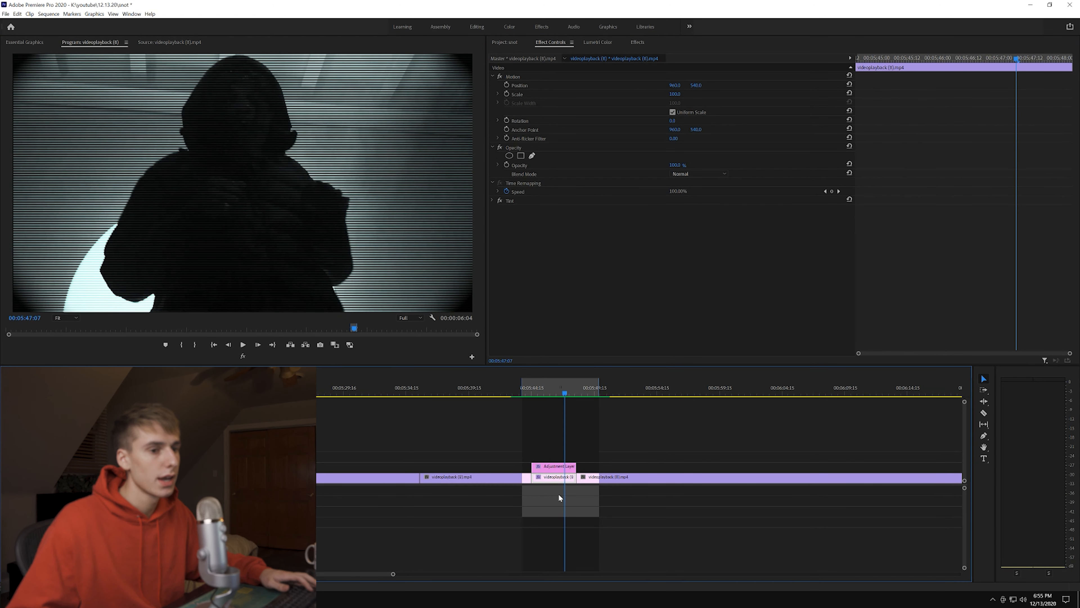
left_click(542, 376)
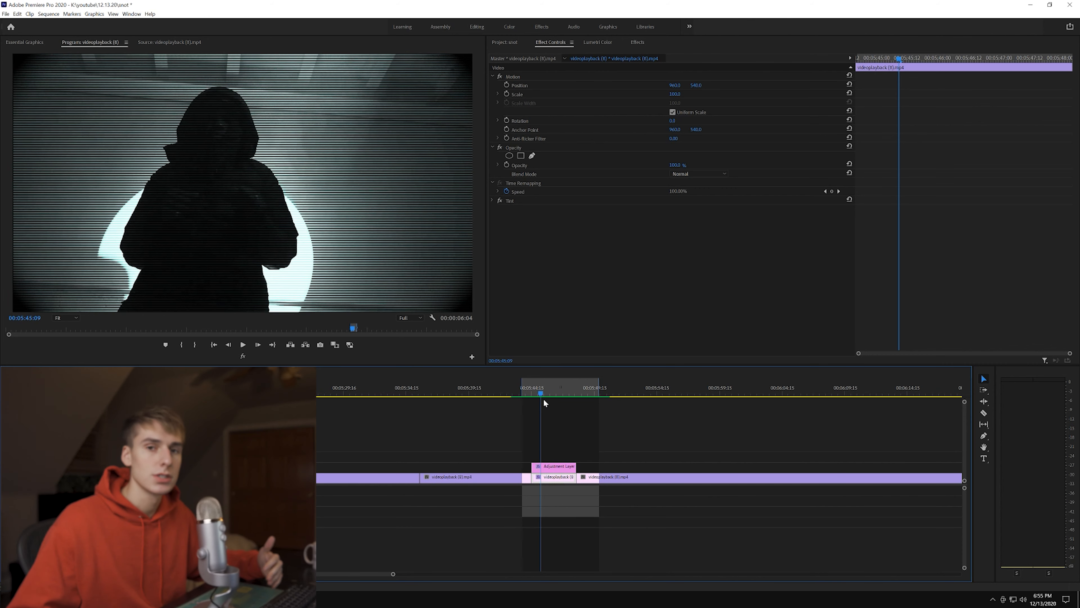
Step: Cut the footage after the effect clip into separate shots, delete the middle piece, and butt the car shot against the red-background shot
left_click_drag(539, 393, 660, 398)
key("c")
left_click(624, 476)
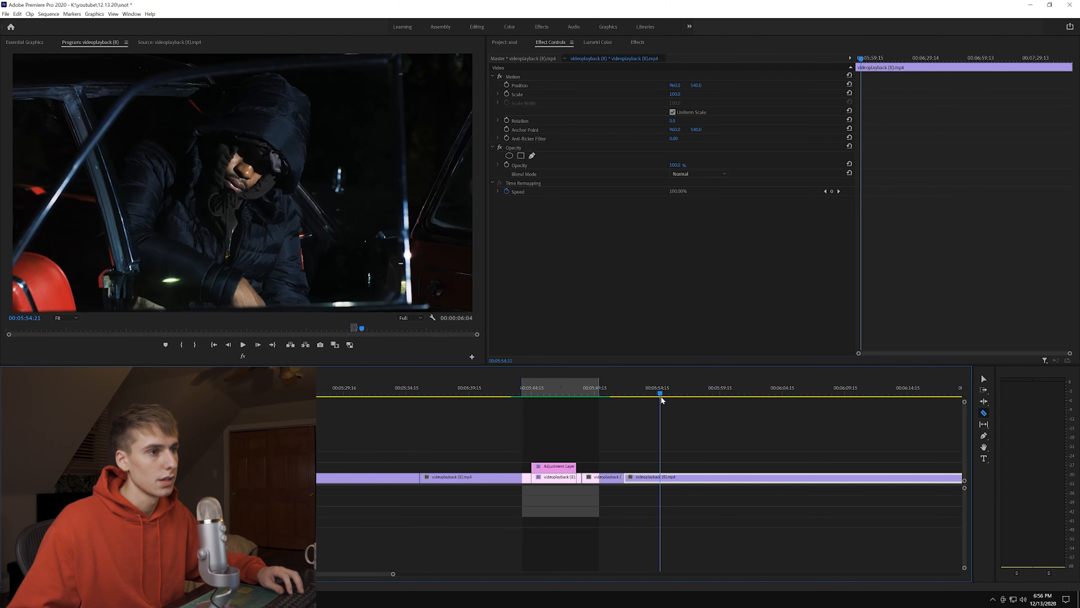
left_click(660, 478)
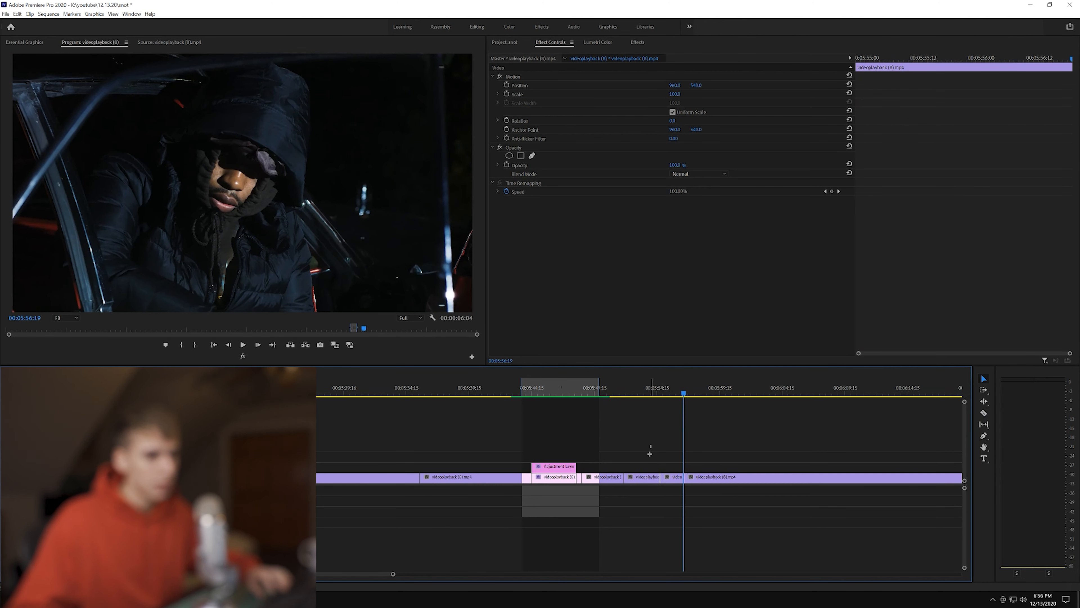
left_click(643, 477)
key("Delete")
left_click_drag(678, 478, 638, 483)
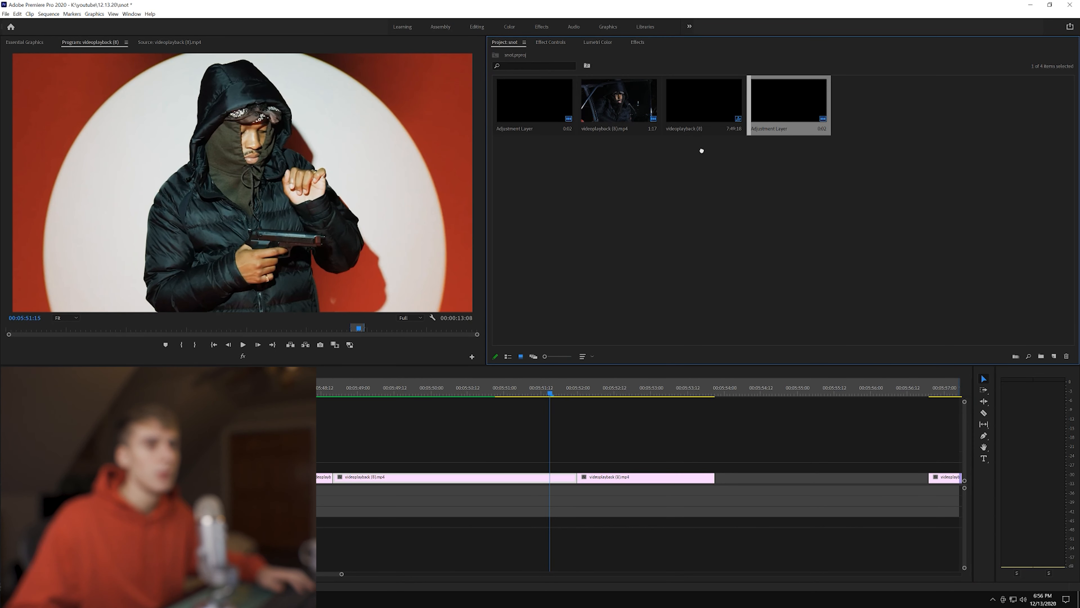
Step: Place an adjustment layer over the cut between the two shots and trim its start to 10 frames before the cut
left_click_drag(799, 110, 657, 468)
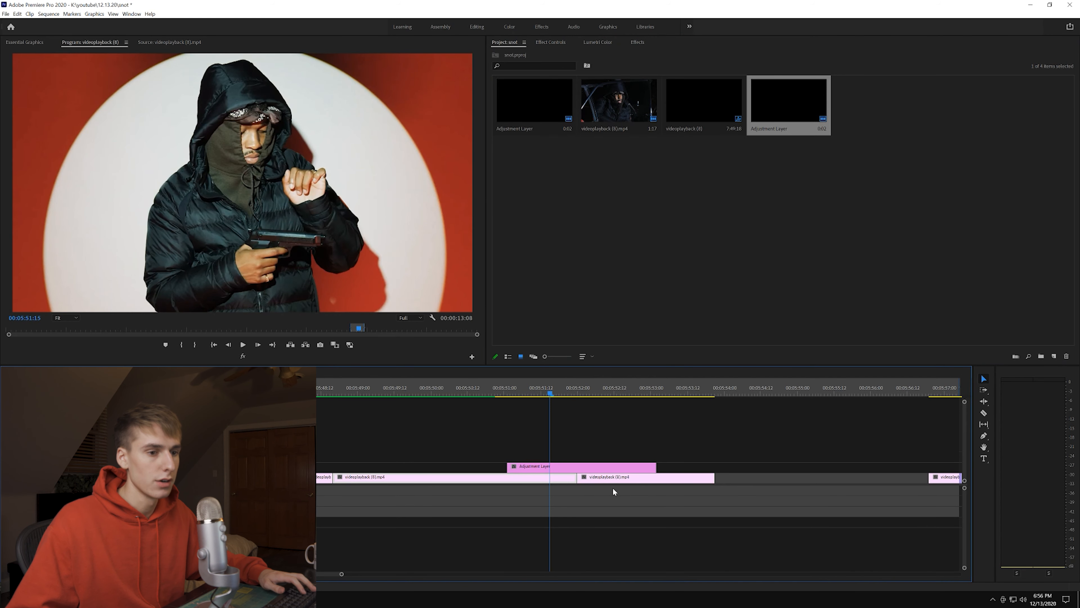
left_click(577, 392)
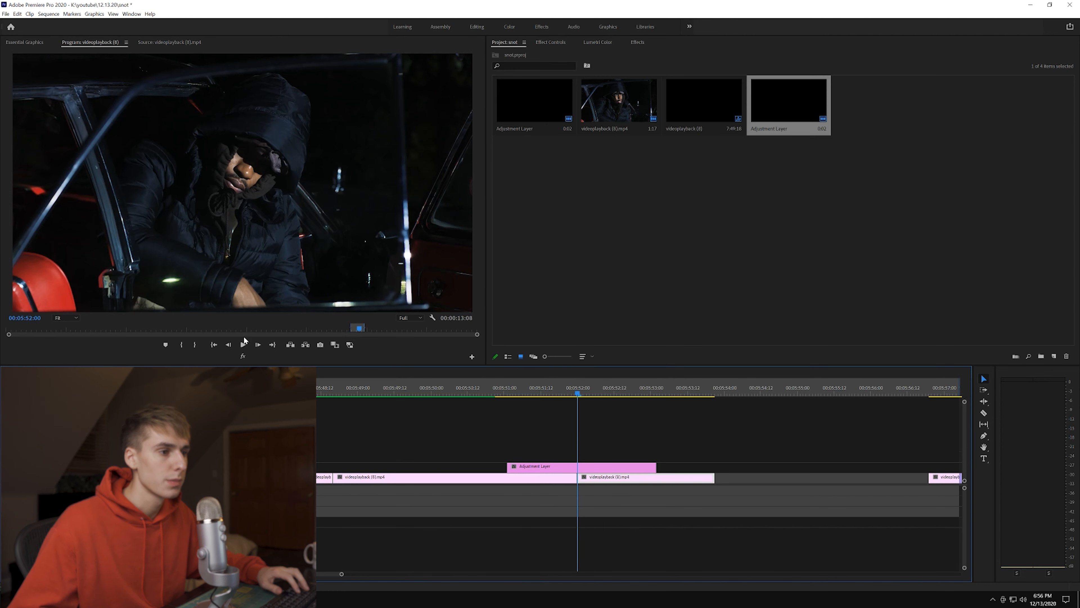
left_click(230, 346)
left_click(230, 346, "shift")
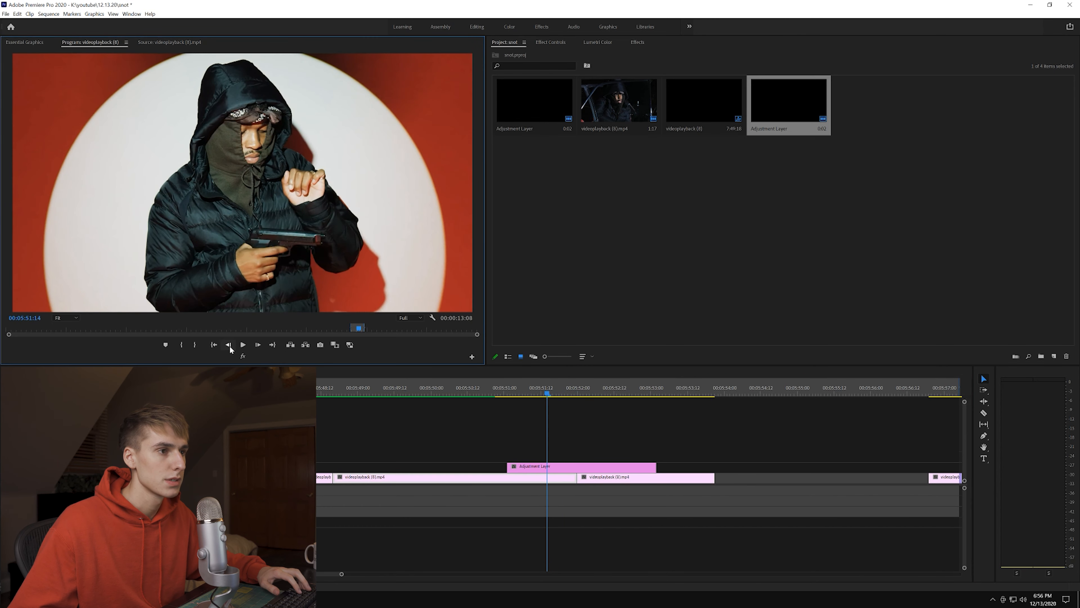
left_click_drag(508, 466, 547, 467)
Step: Trim the end of the new adjustment layer to 10 frames after the cut
left_click(579, 390)
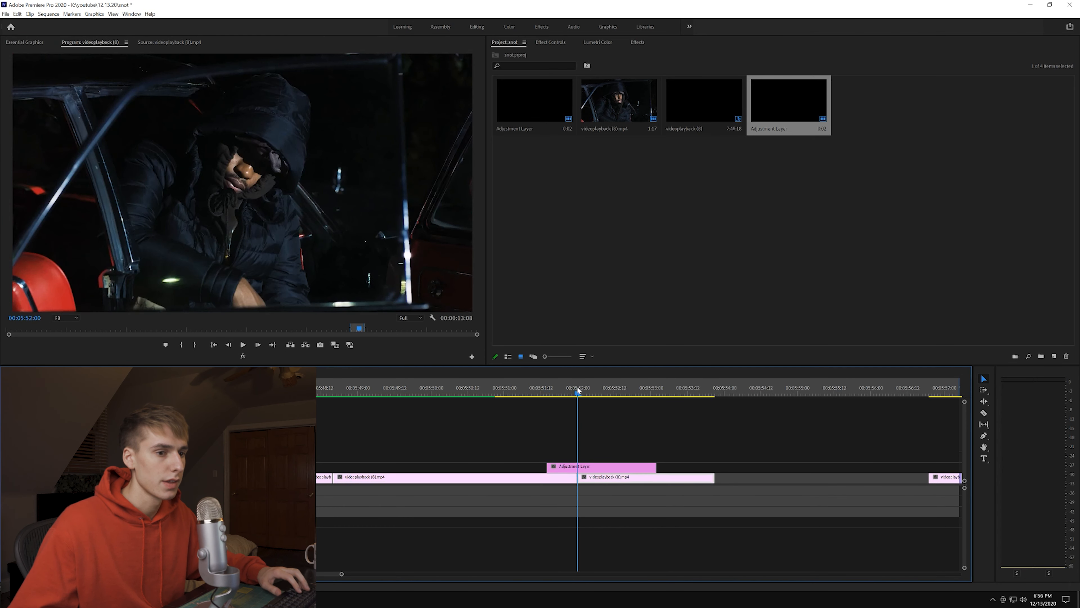
left_click(258, 346, "shift")
left_click(258, 346, "shift")
left_click_drag(655, 467, 608, 467)
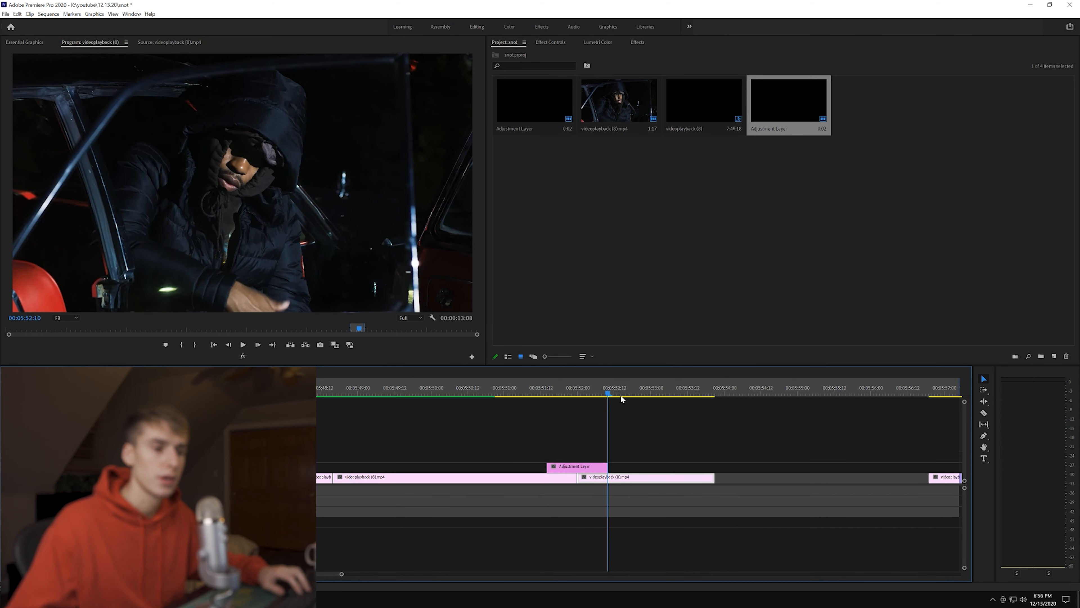
Step: Find the Offset effect and apply it to the adjustment layer over the cut, with the playhead on the cut
left_click(579, 391)
left_click(637, 42)
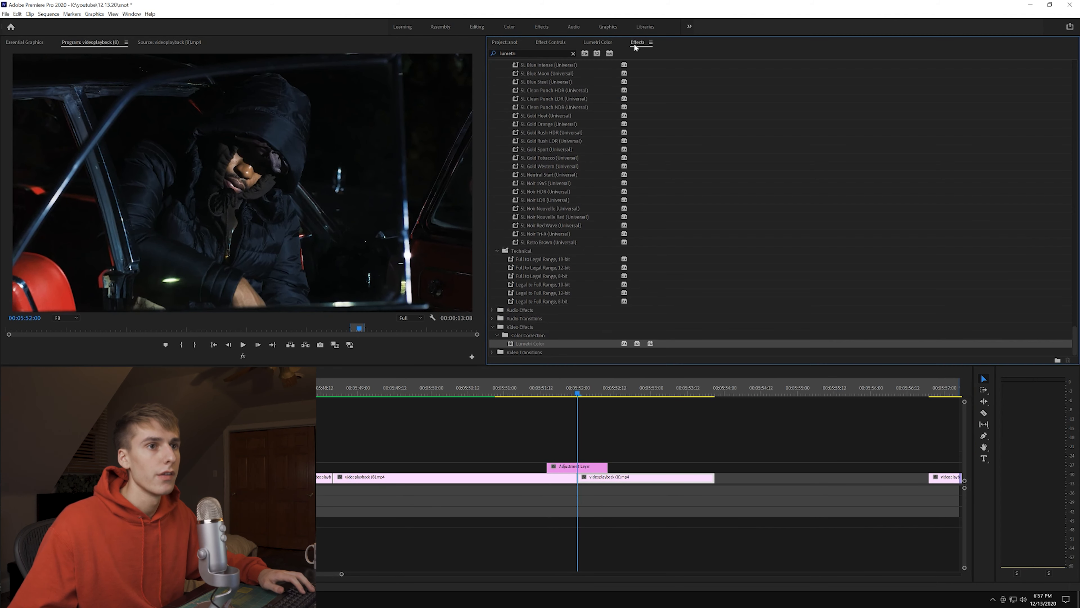
left_click_drag(547, 53, 455, 58)
key("BackSpace")
type("off")
left_click_drag(622, 113, 575, 465)
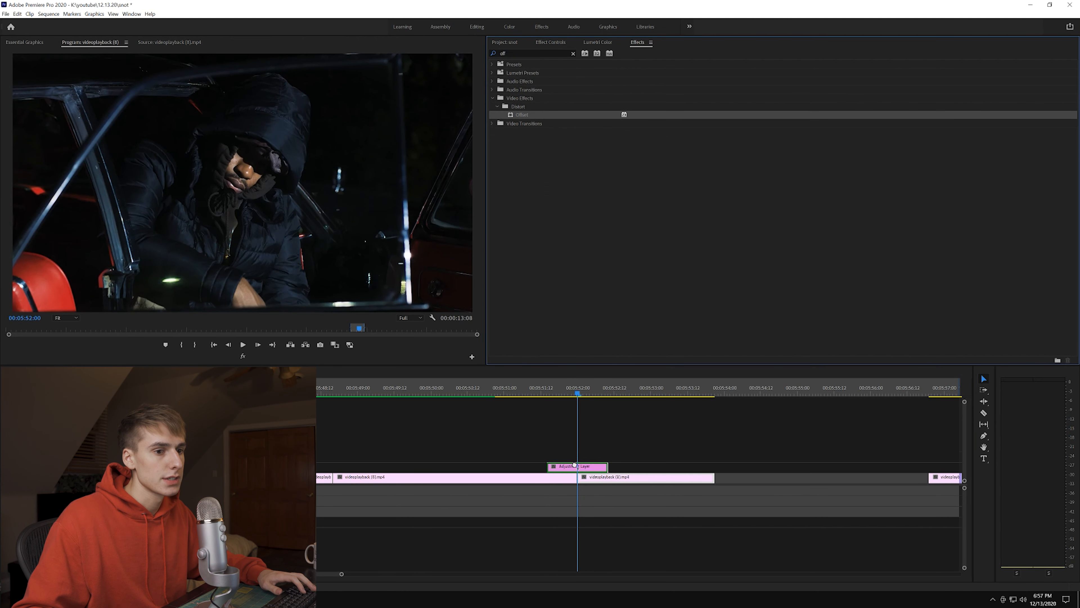
Step: Keyframe the Offset's Shift Center To at 0 horizontally on the cut and reset it to its default at the layer's start
left_click(557, 45)
left_click_drag(675, 219, 397, 187)
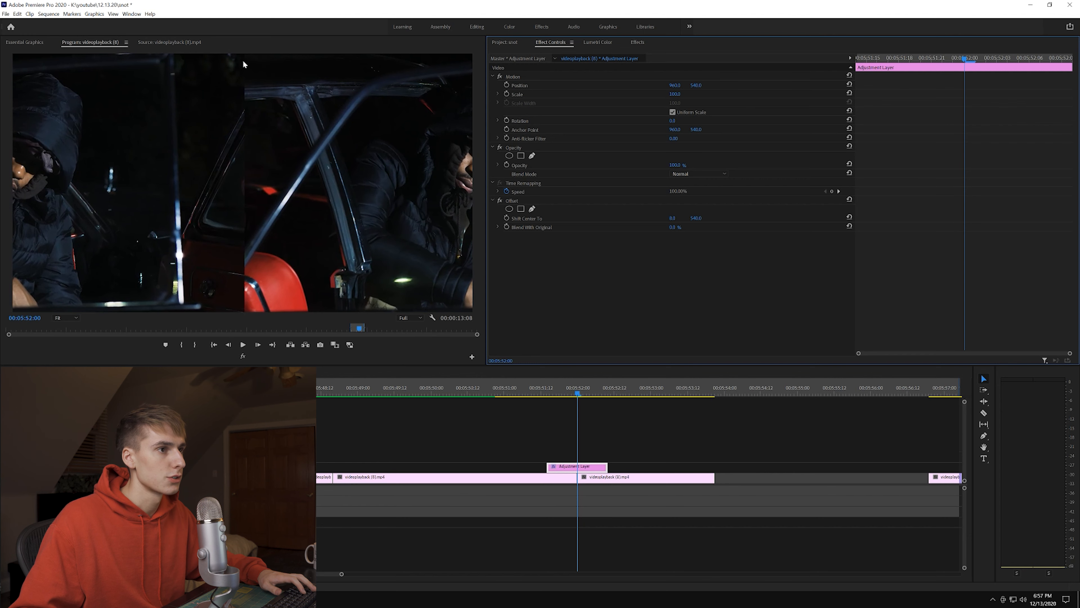
left_click_drag(577, 394, 547, 396)
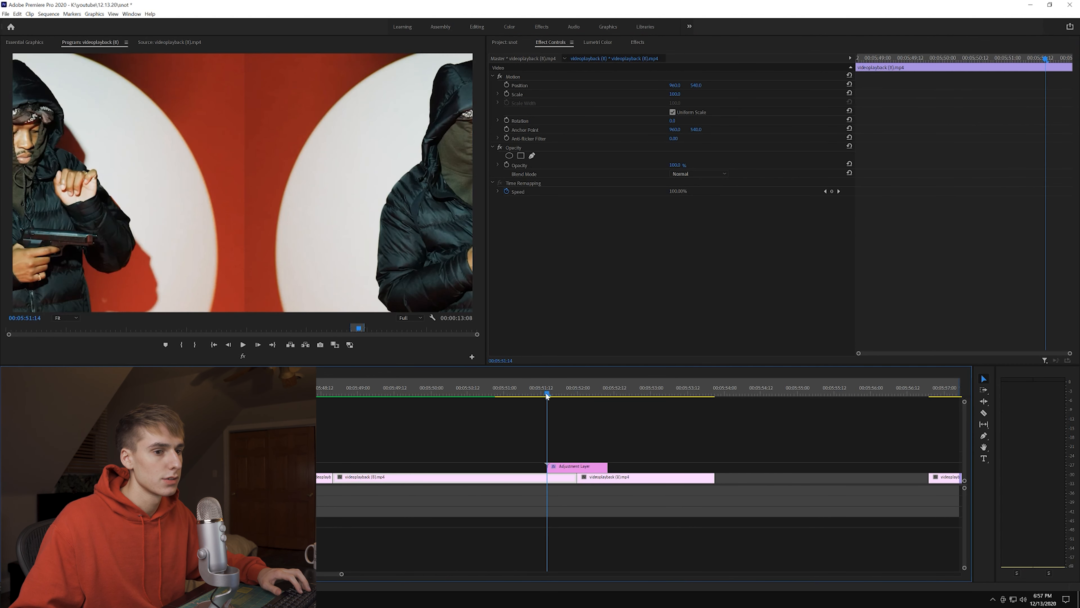
left_click(559, 464)
left_click(577, 390)
left_click(507, 218)
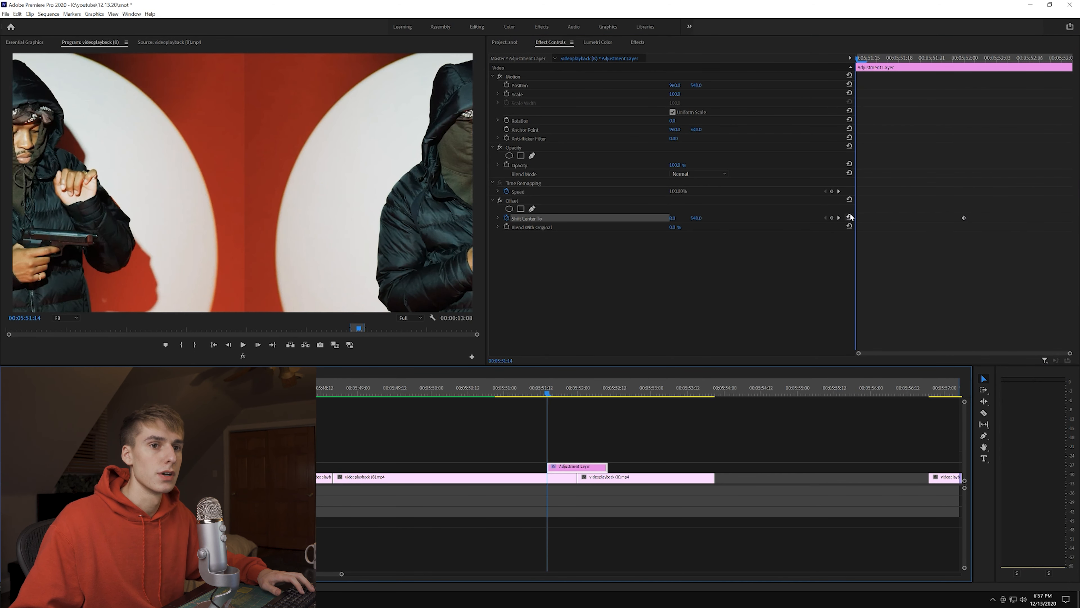
left_click(849, 217)
Step: Add a Shift Center To keyframe at the adjustment layer's end, with the horizontal value at about -958
left_click(610, 393)
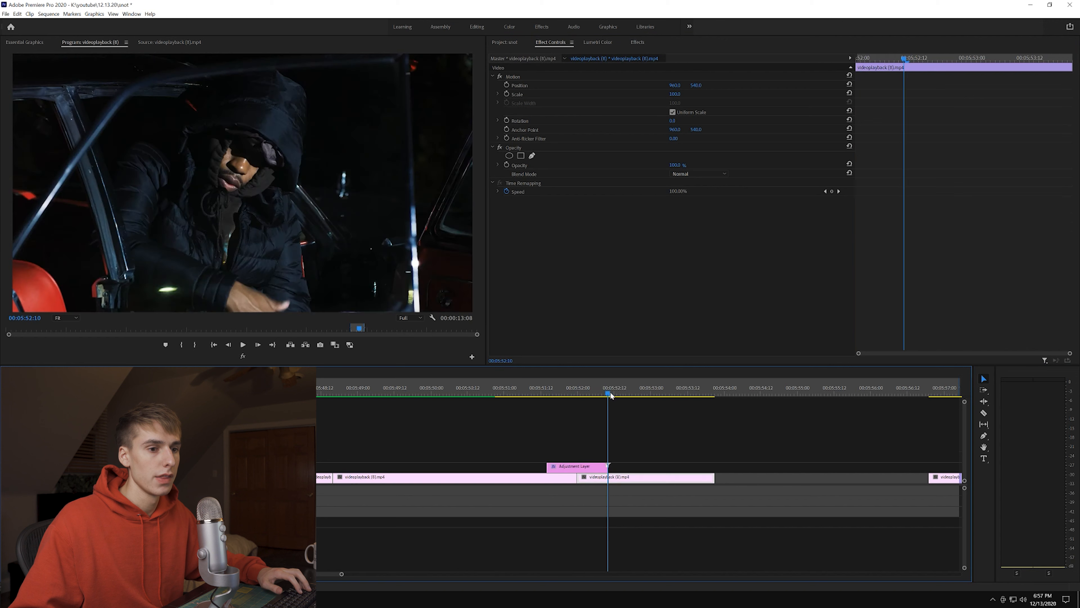
left_click(594, 469)
left_click(719, 222)
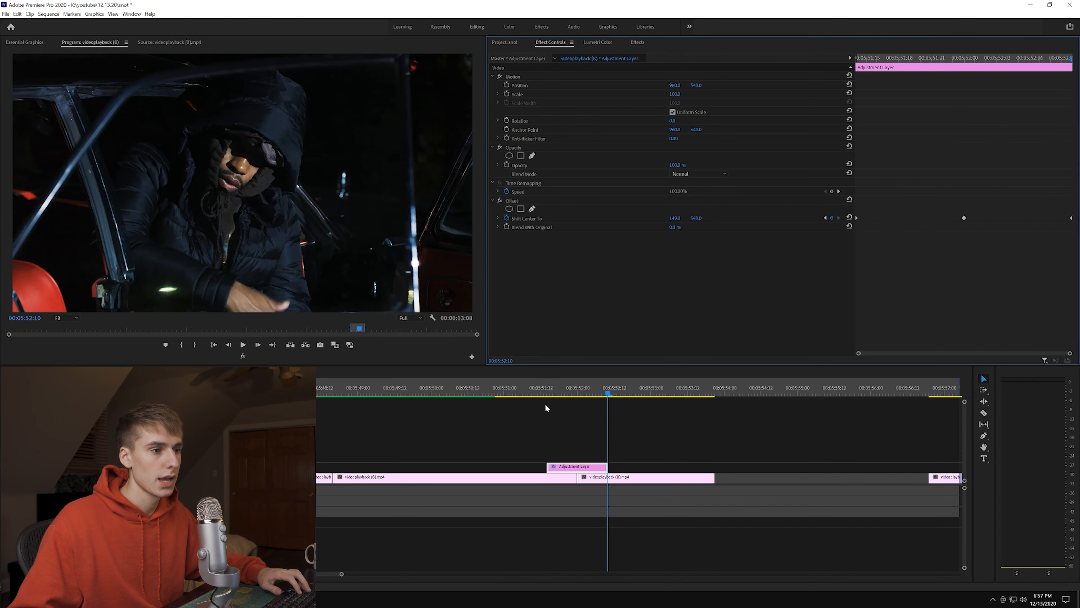
left_click(228, 344)
left_click_drag(1071, 219, 1061, 220)
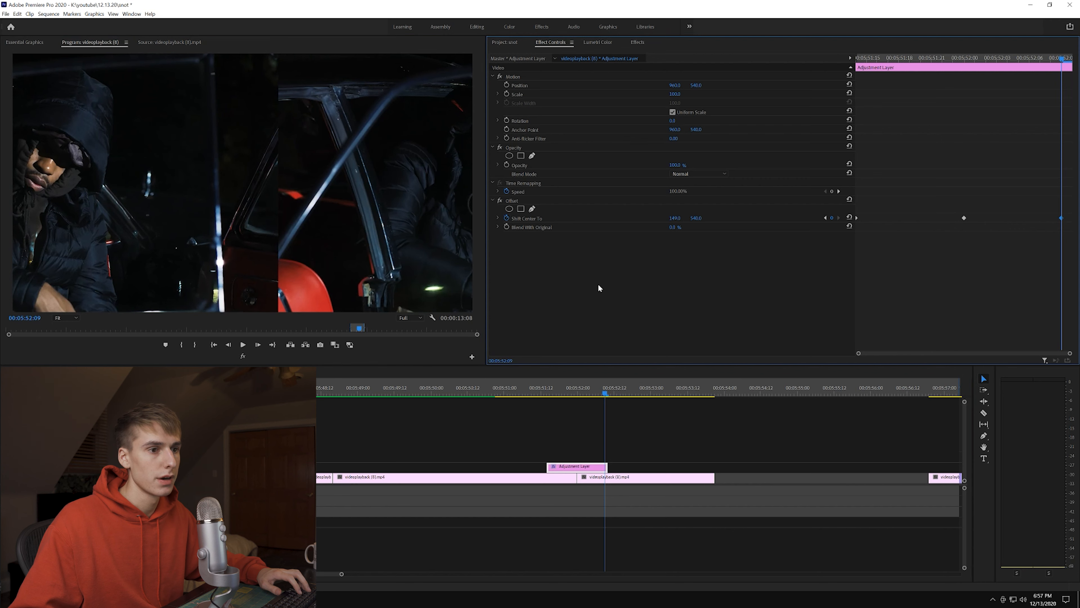
left_click_drag(673, 217, 201, 218)
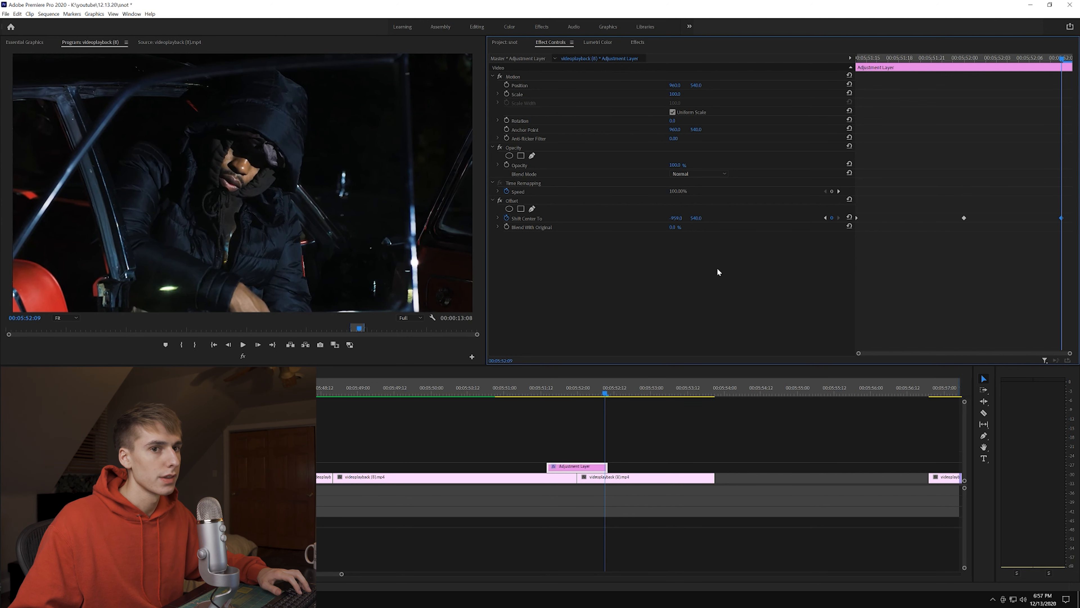
left_click_drag(1061, 218, 1070, 218)
Step: Return the playhead to the cut and apply Directional Blur to the adjustment layer
left_click_drag(524, 390, 579, 394)
left_click(587, 468)
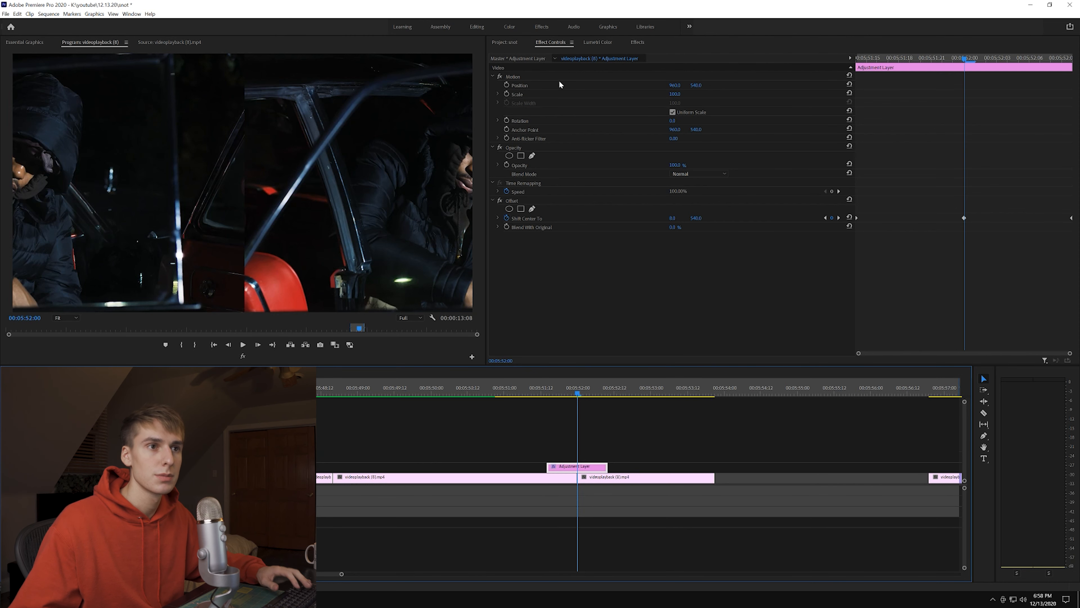
left_click(637, 41)
type("dir")
left_click_drag(586, 461, 586, 462)
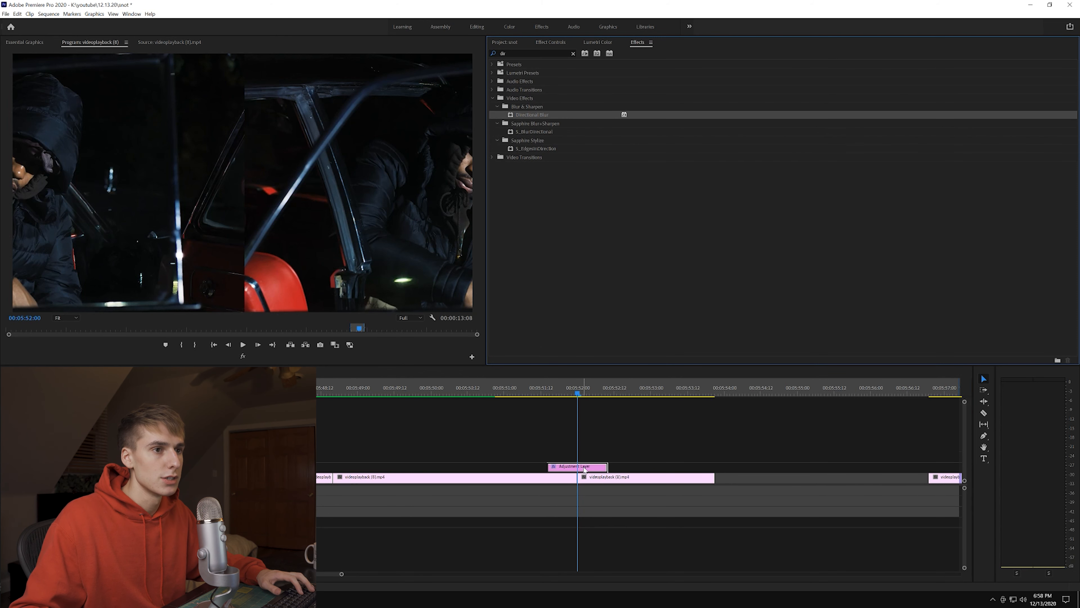
Step: Set the Directional Blur's Blur Length to 19 and its Direction to 90°
left_click(553, 41)
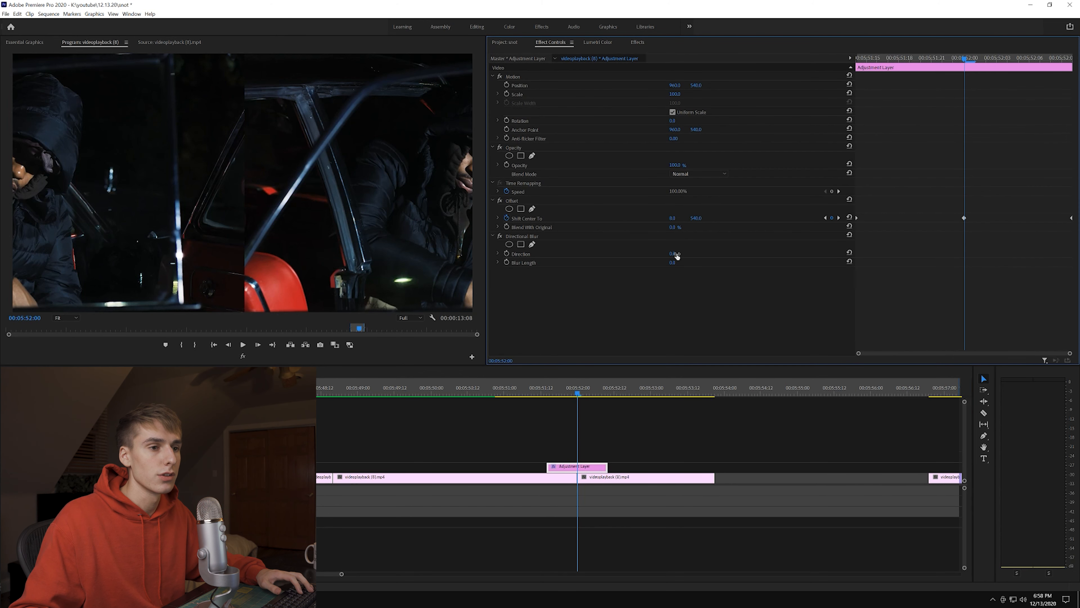
left_click_drag(673, 263, 681, 263)
left_click(673, 253)
type("90")
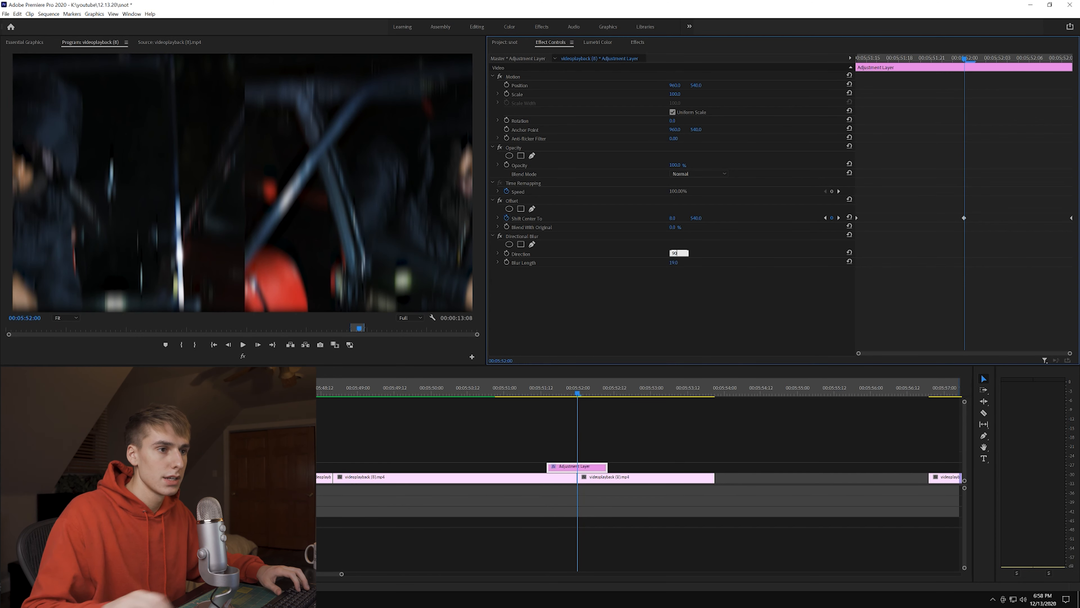
key("Return")
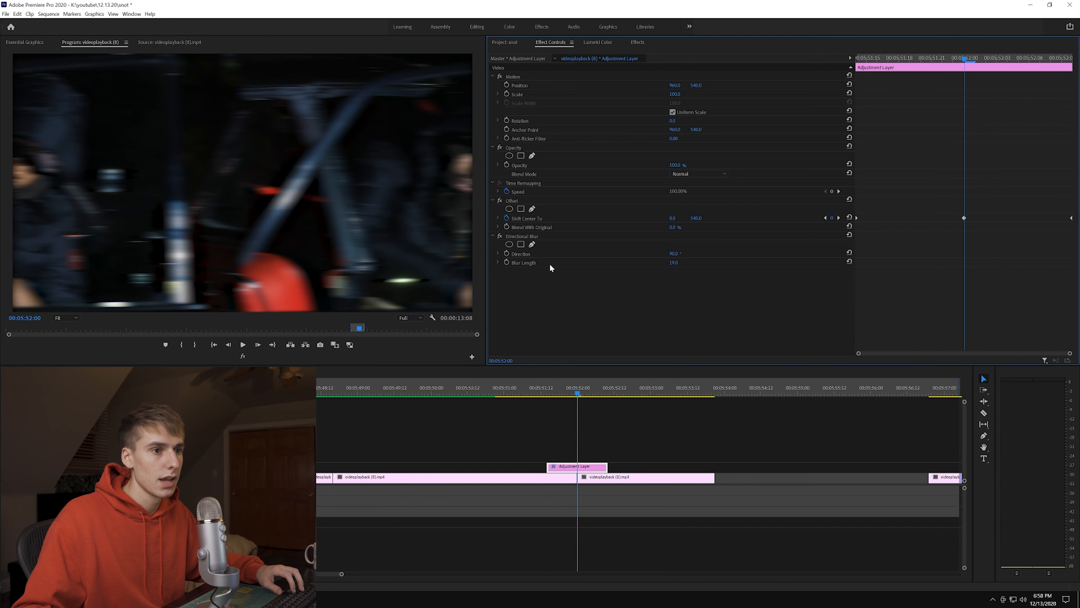
Step: Keyframe the Blur Length at its current value on the cut and at 0 at the adjustment layer's start and end
left_click(507, 262)
key("Up")
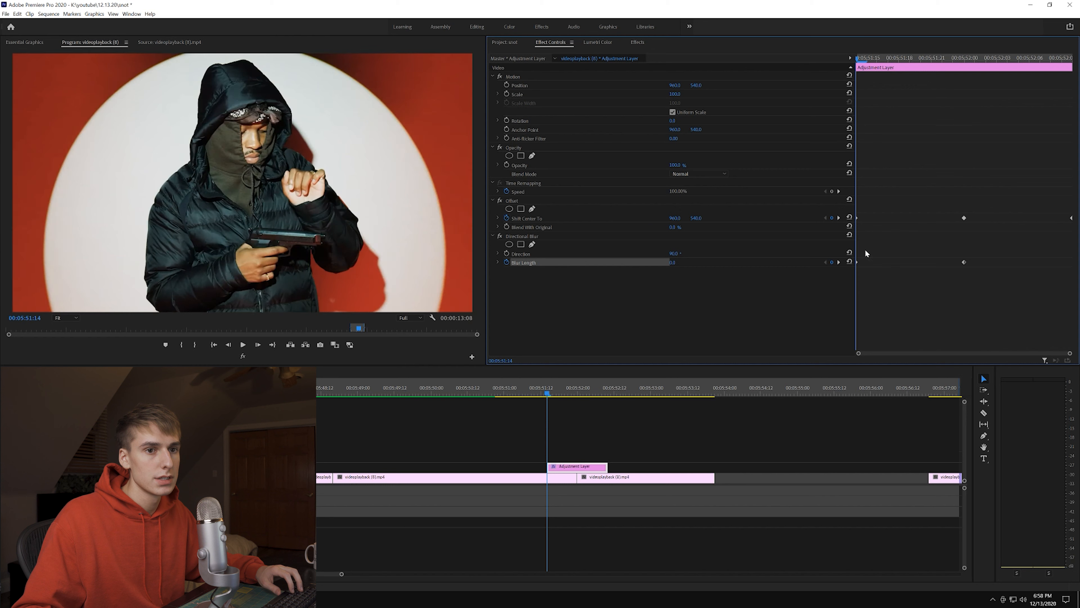
left_click(966, 61)
left_click(1062, 59)
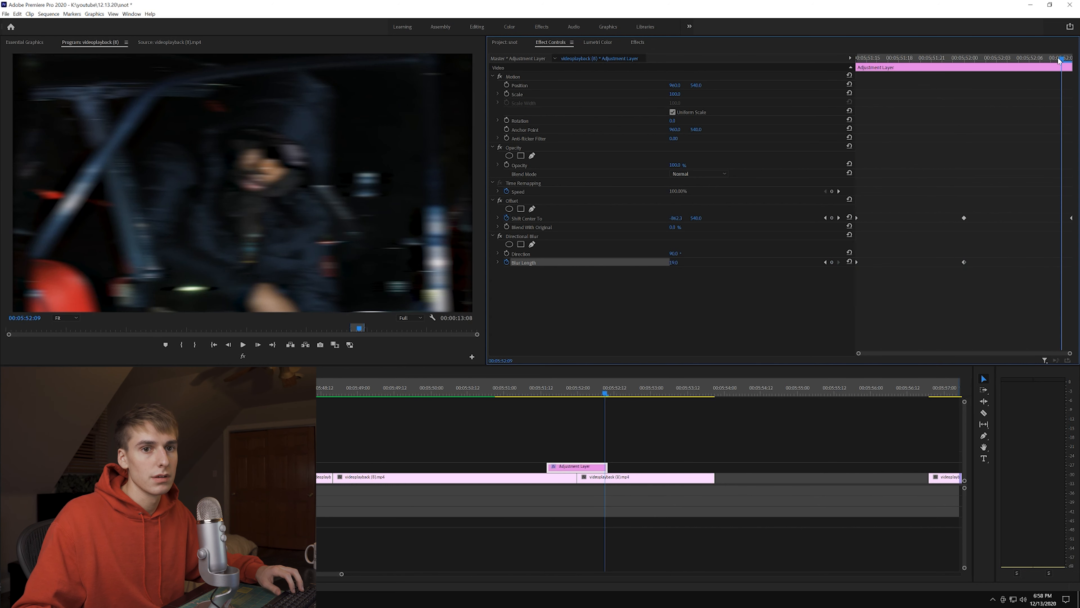
left_click(850, 261)
left_click_drag(1063, 262, 1071, 262)
Step: Set the Blur Length keyframes to Bezier, ease the Shift Center To keyframes' temporal interpolation, and play back the transition
left_click(857, 262)
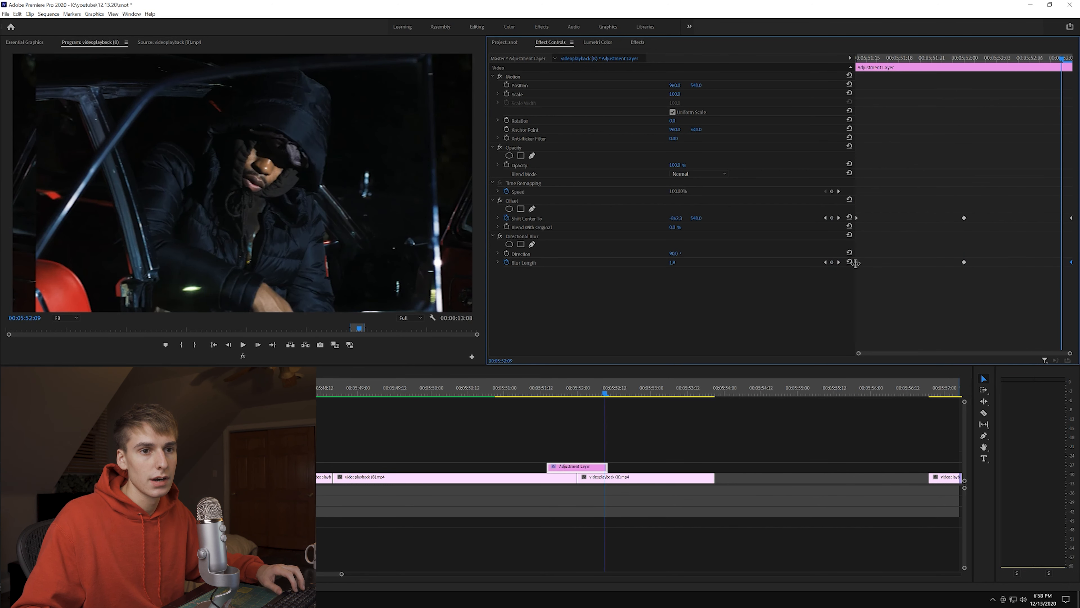
right_click(964, 262)
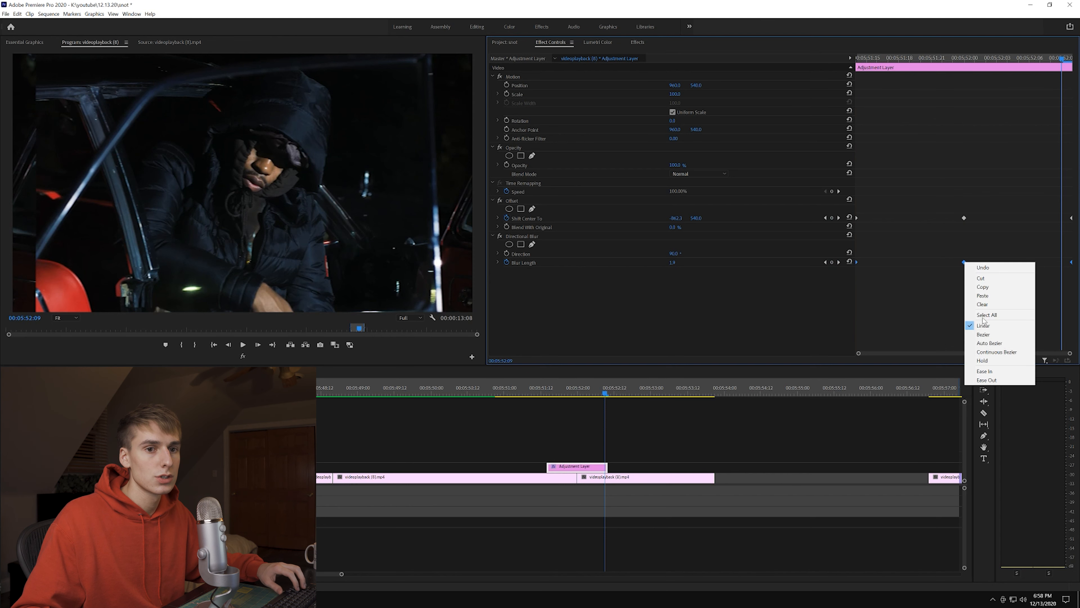
left_click(983, 337)
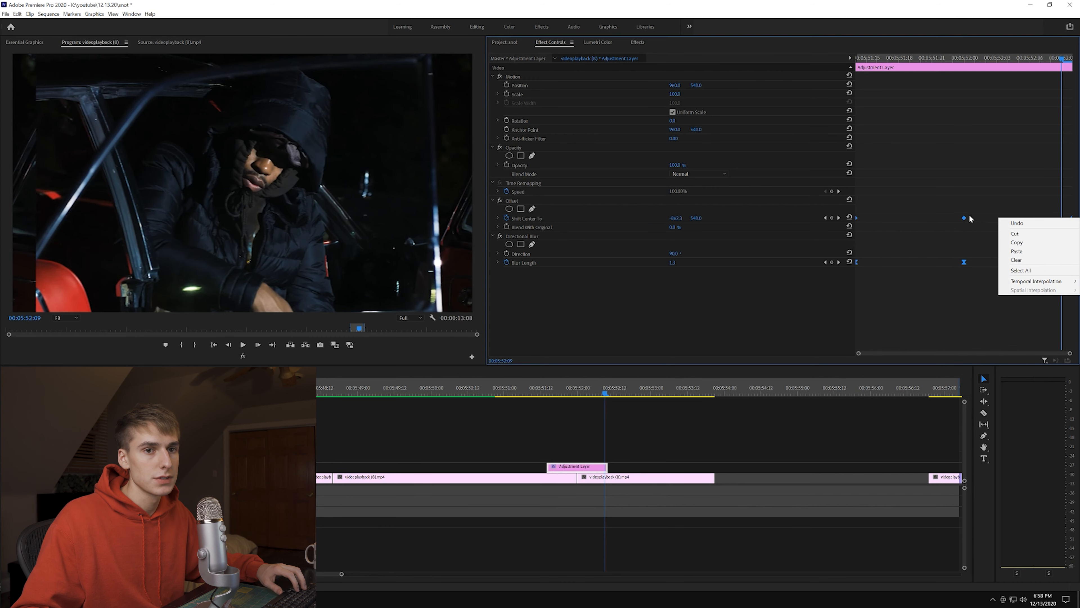
right_click(965, 217)
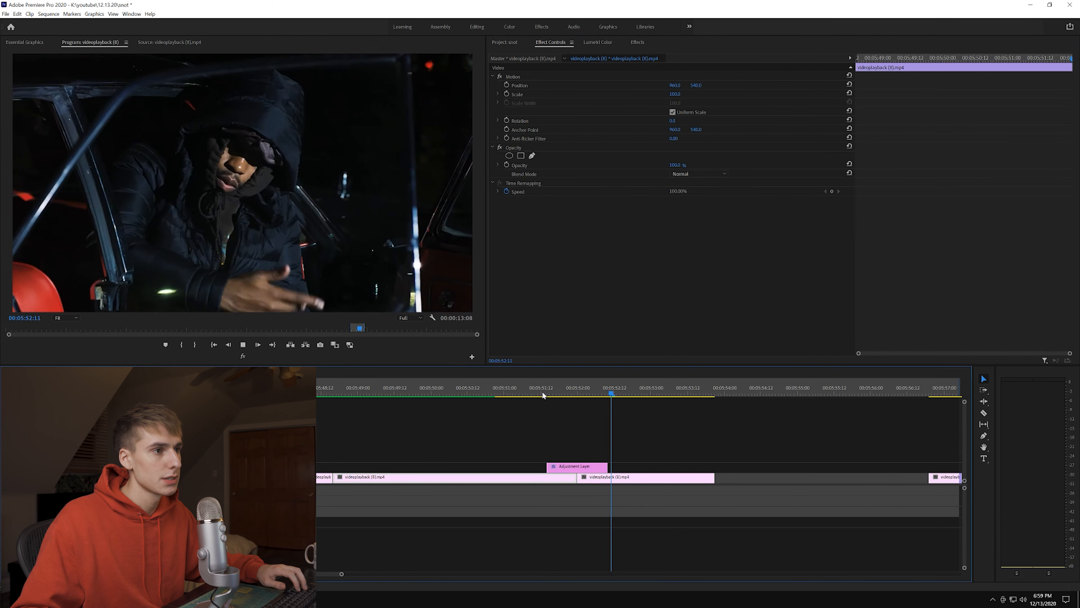
left_click(543, 394)
key("space")
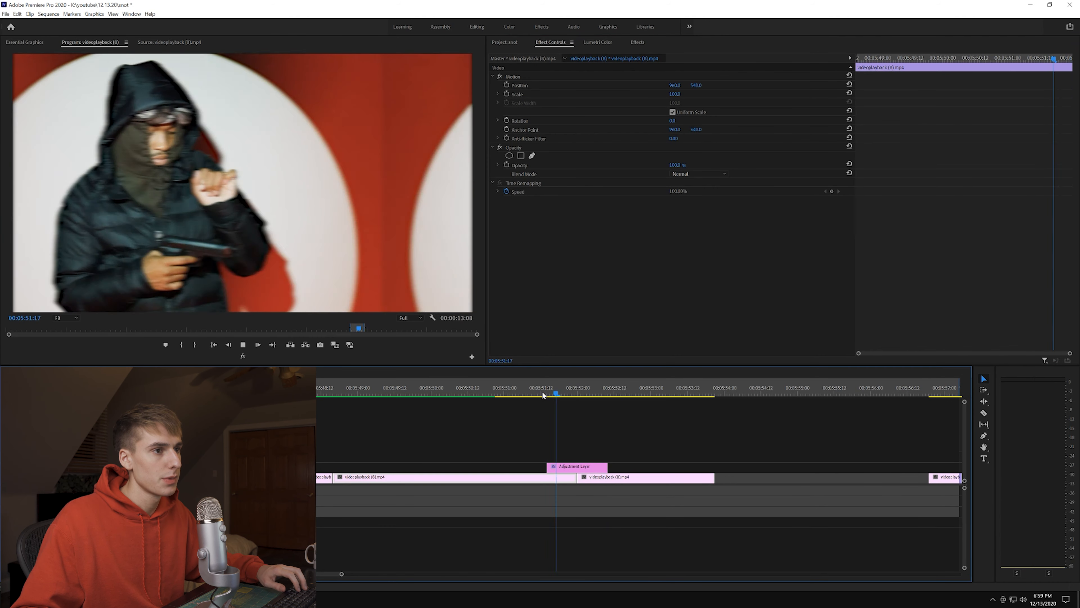
Step: Keyframe the red-background shot's Scale at 119 at 00:05:50:20 and reset it to 100 at the cut
left_click_drag(543, 395, 492, 395)
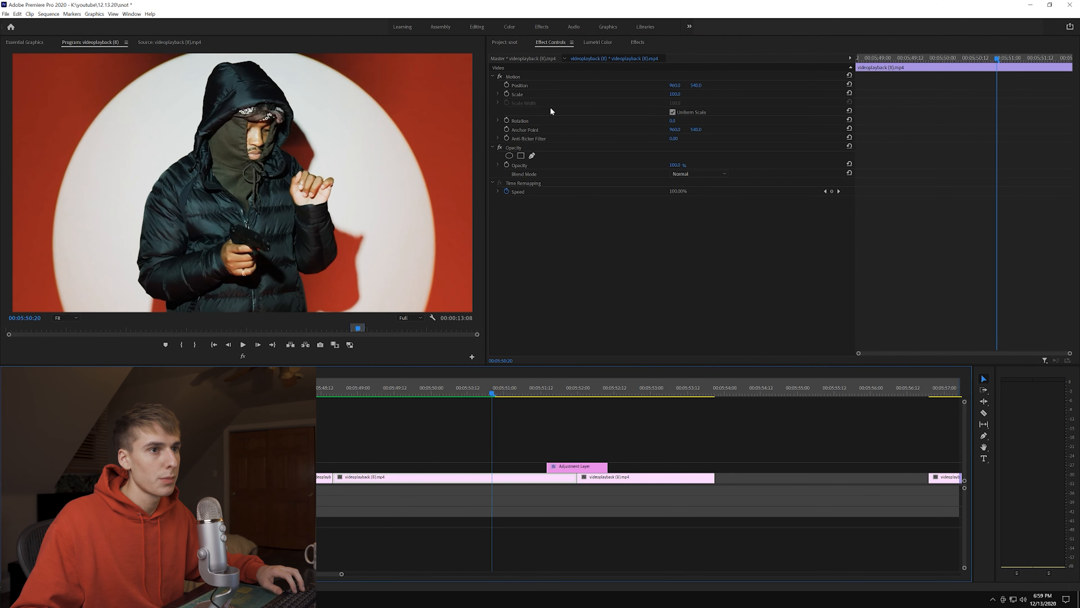
left_click(507, 94)
left_click_drag(675, 94, 683, 94)
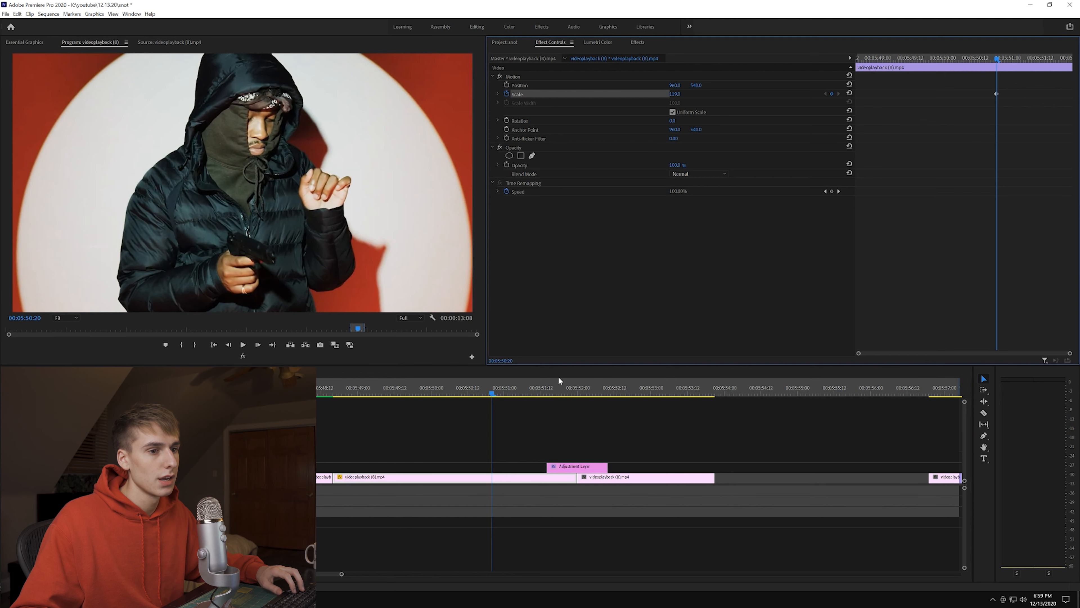
left_click_drag(548, 393, 577, 394)
left_click(850, 93)
left_click(557, 482)
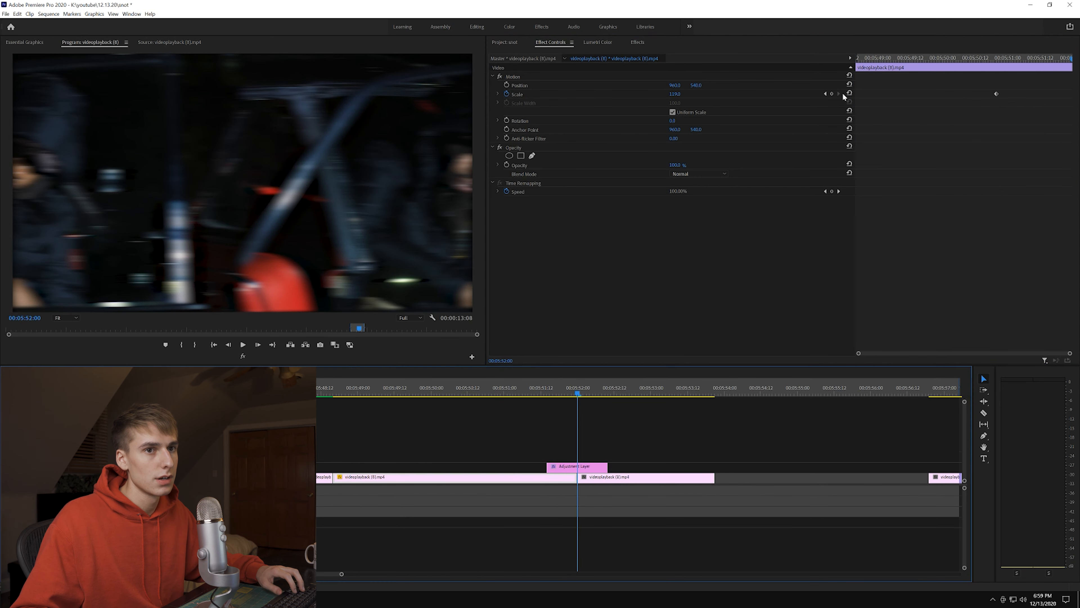
Step: Keyframe the car shot's Scale at 100 on the cut and at 113 at the adjustment layer's end
left_click_drag(514, 396, 577, 391)
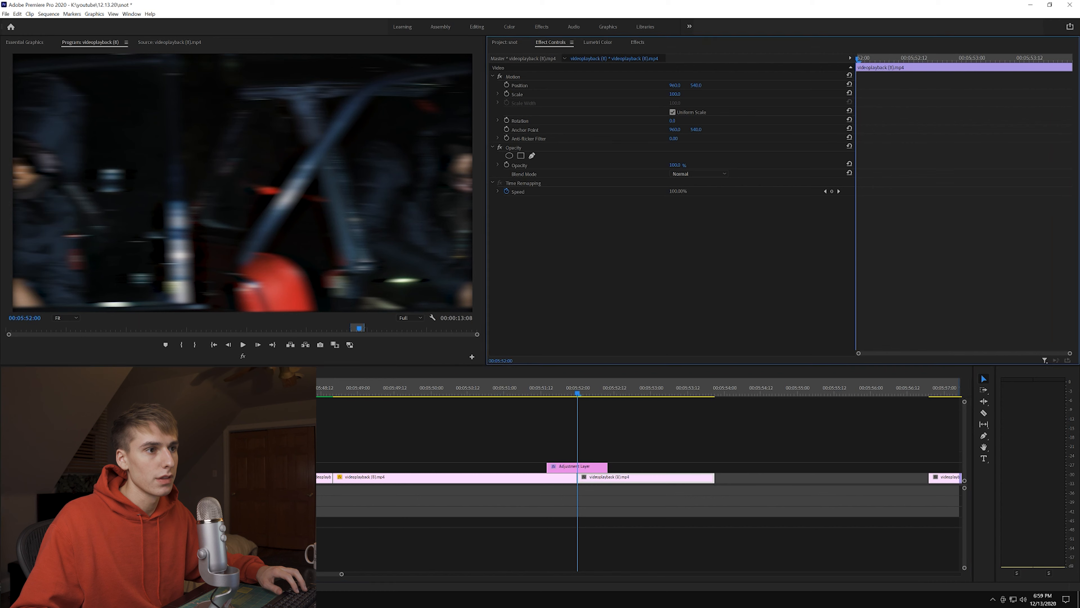
left_click(506, 94)
left_click_drag(577, 394, 611, 394)
left_click_drag(675, 94, 680, 94)
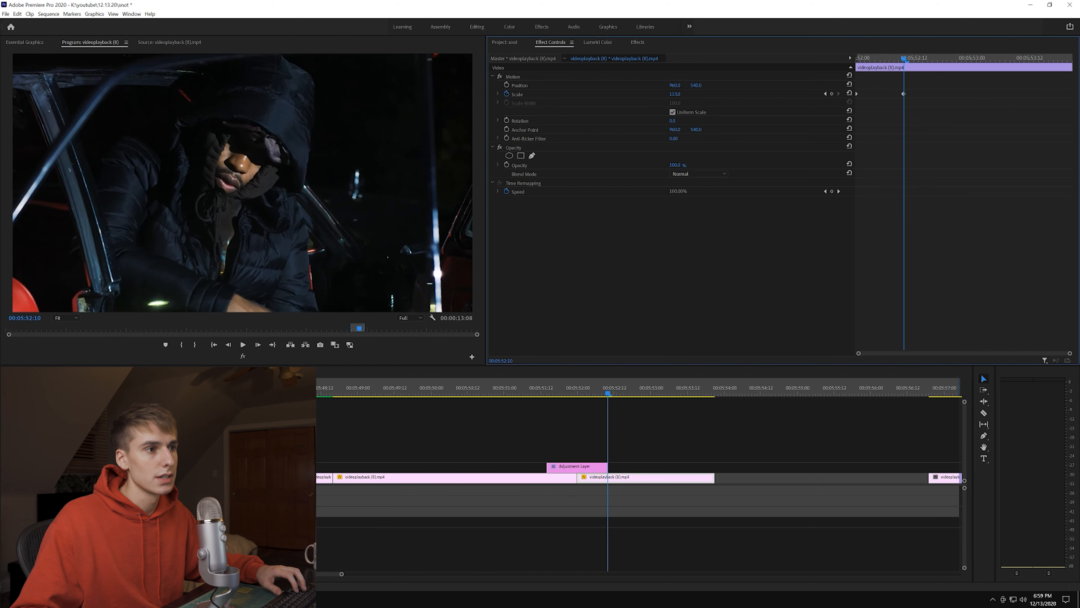
Step: Set the Scale keyframes of both shots to Bezier interpolation
right_click(904, 94)
left_click(935, 166)
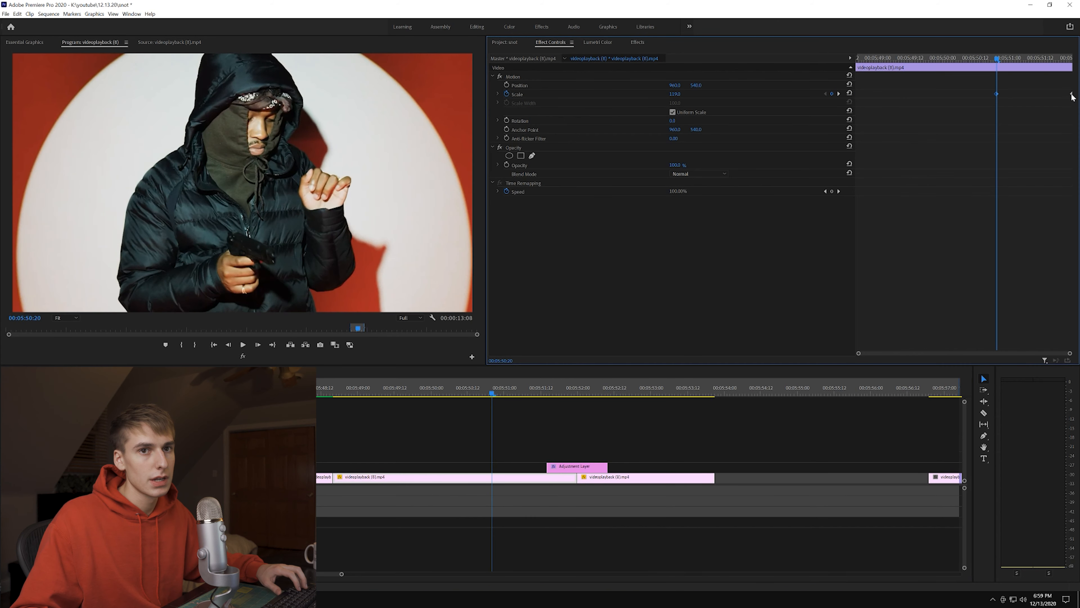
right_click(1072, 95)
left_click(1025, 166)
Step: Play back and scrub through the transition between the red-background shot and the car shot to check its motion
left_click(478, 394)
key("space")
left_click(479, 395)
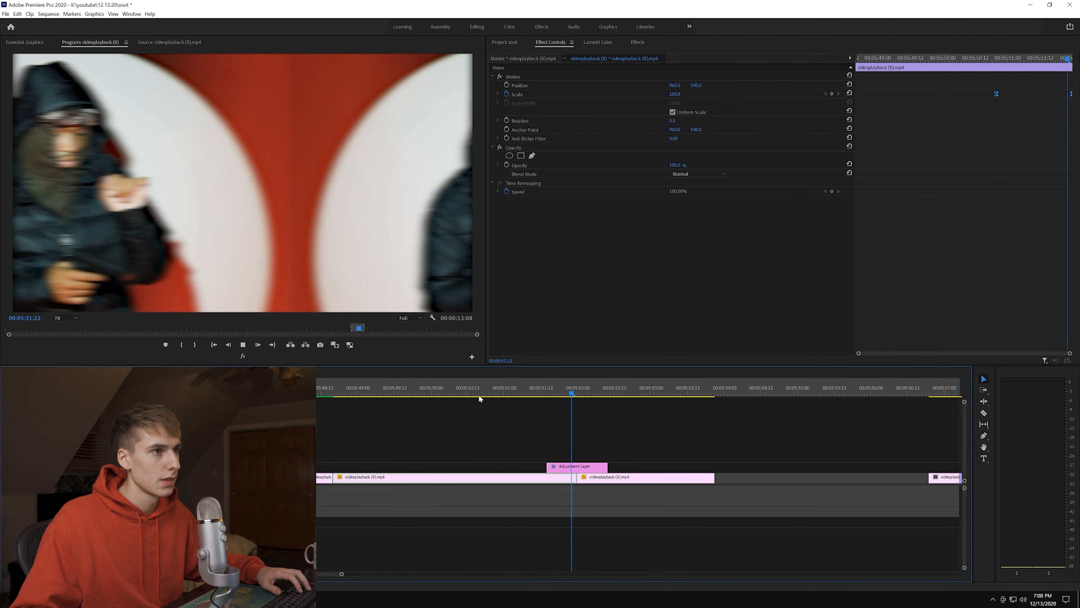
left_click(471, 385)
key("space")
key("space")
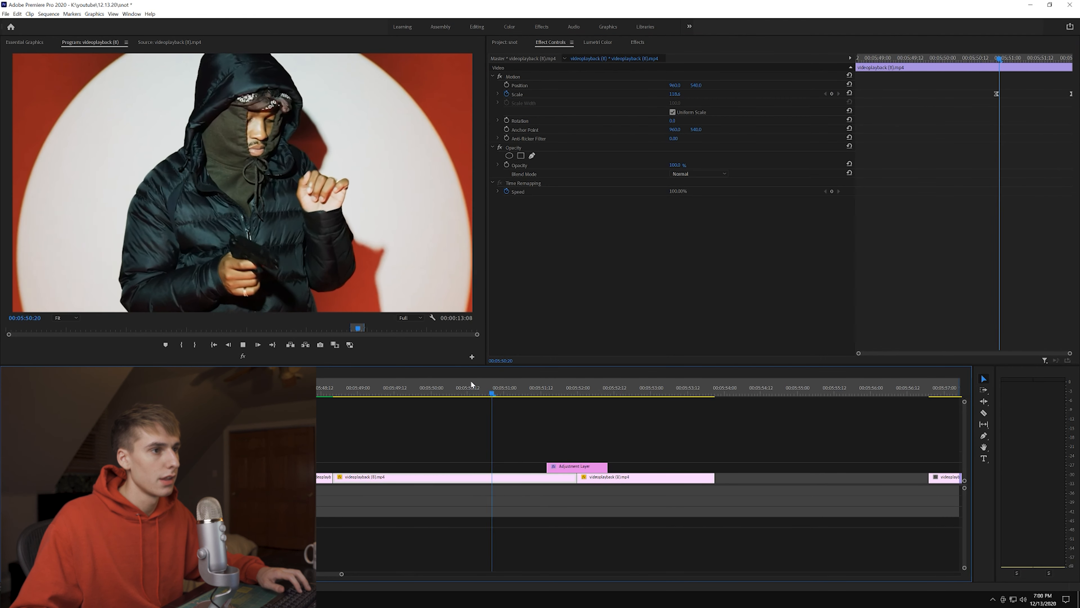
key("space")
left_click_drag(529, 389, 599, 395)
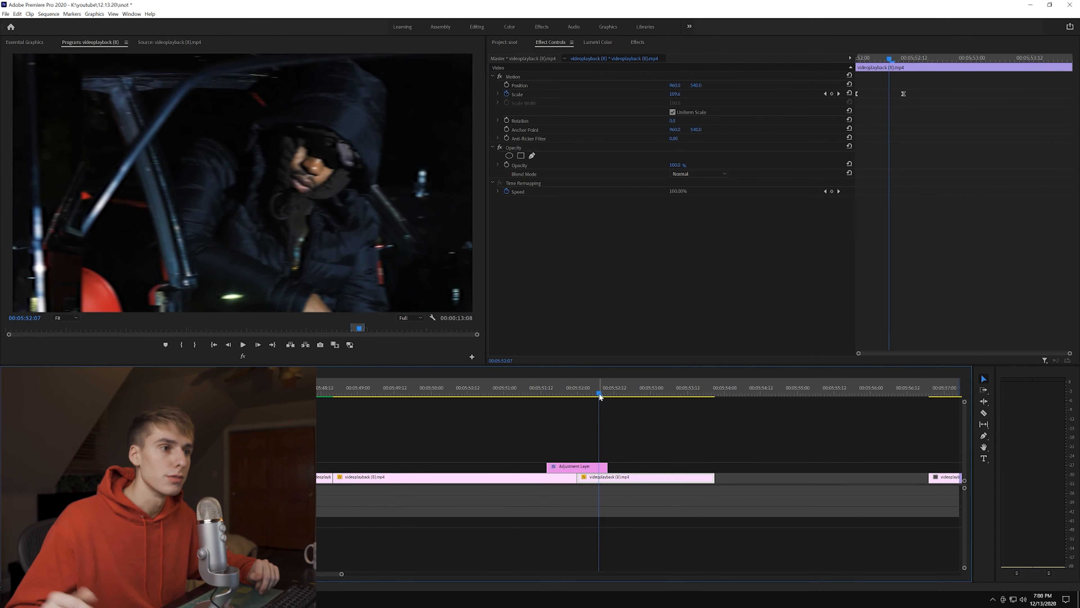
left_click_drag(600, 397, 531, 393)
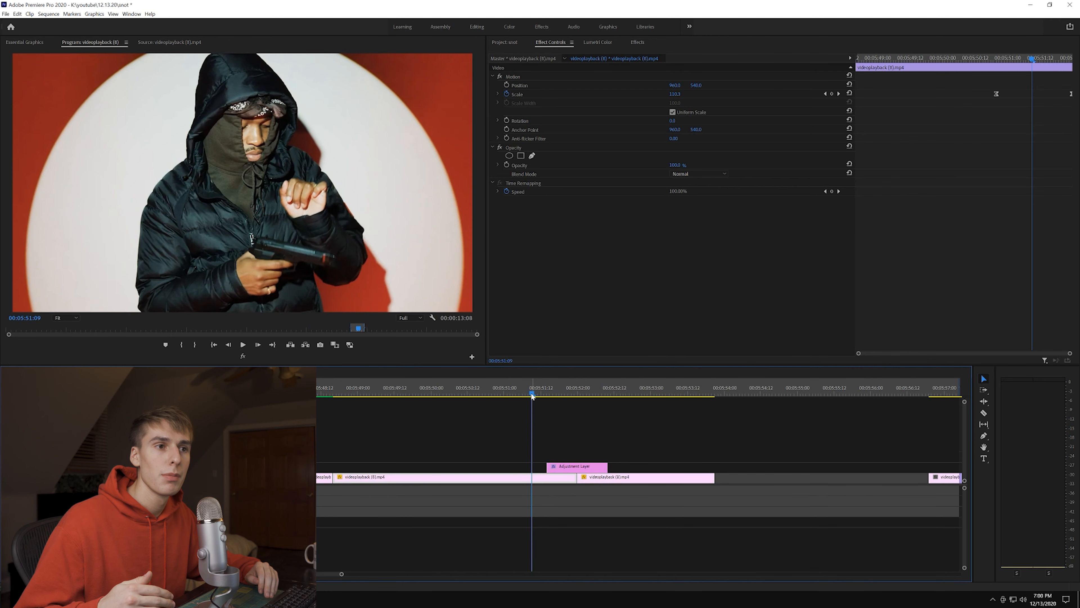
left_click_drag(513, 397, 588, 392)
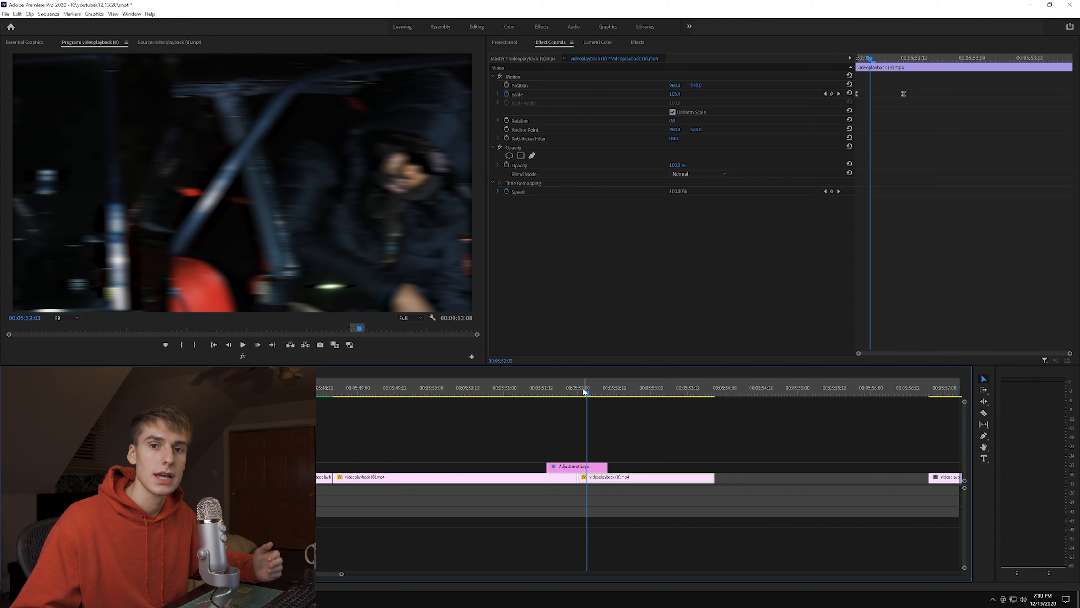
left_click(525, 391)
key("space")
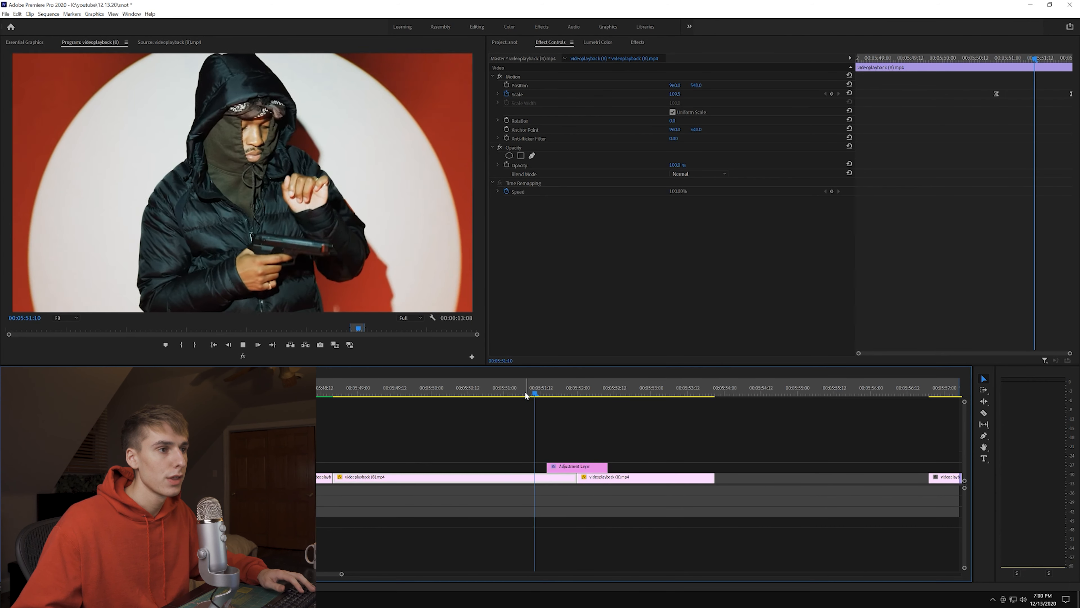
key("space")
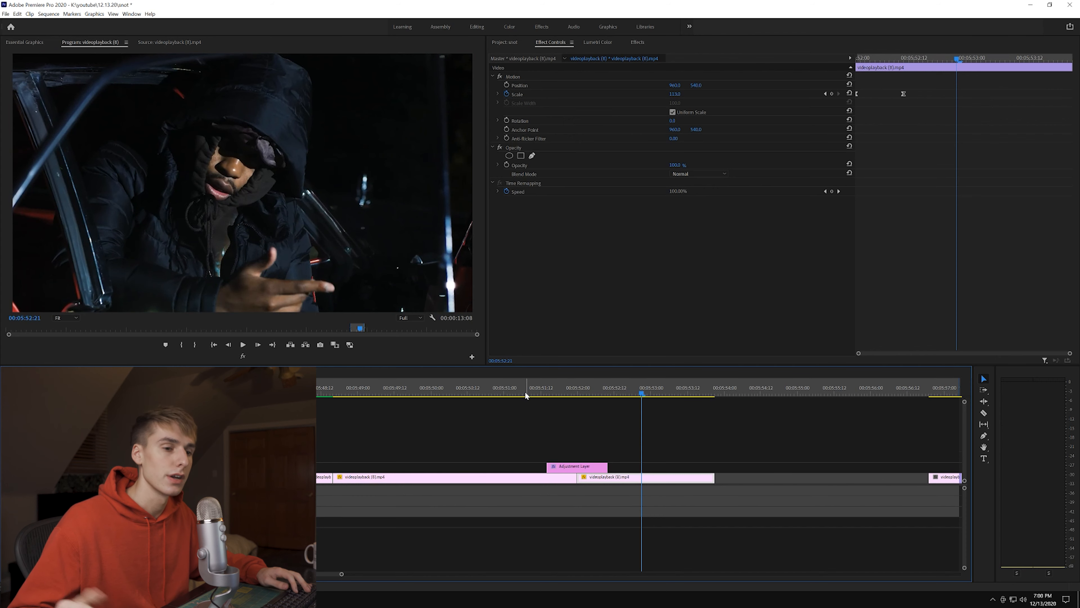
Step: Close the gap after the car shot and move the playhead to just before the transition
key("minus")
key("minus")
key("minus")
left_click(565, 480)
key("Delete")
left_click(455, 390)
key("Left")
left_click_drag(455, 390, 506, 397)
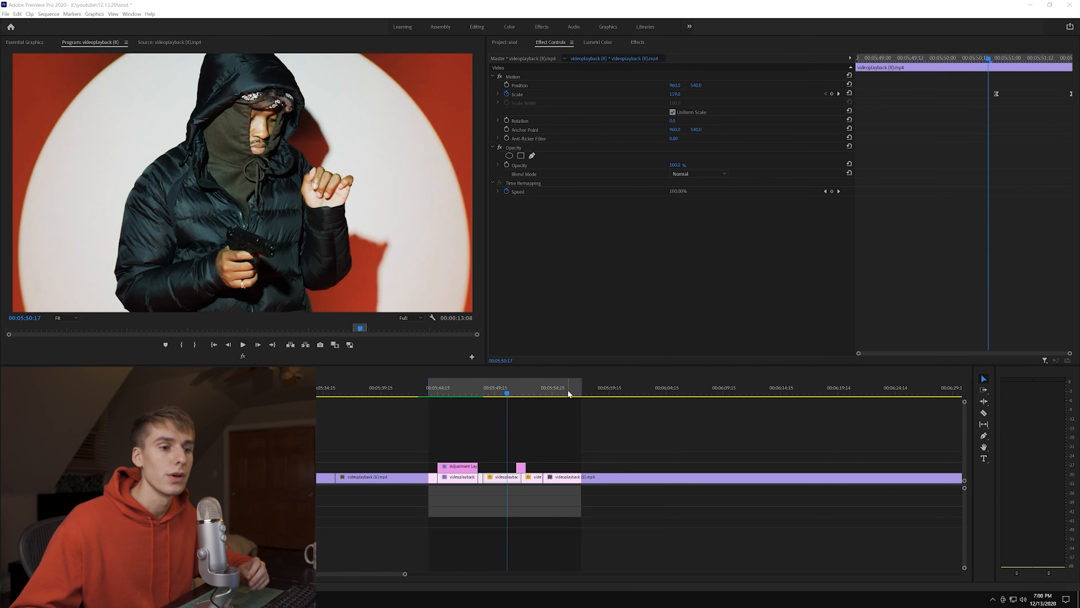
Step: Find the Echo video effect and apply it to the short silhouette clip after the car shot
left_click_drag(507, 391, 628, 403)
left_click(634, 45)
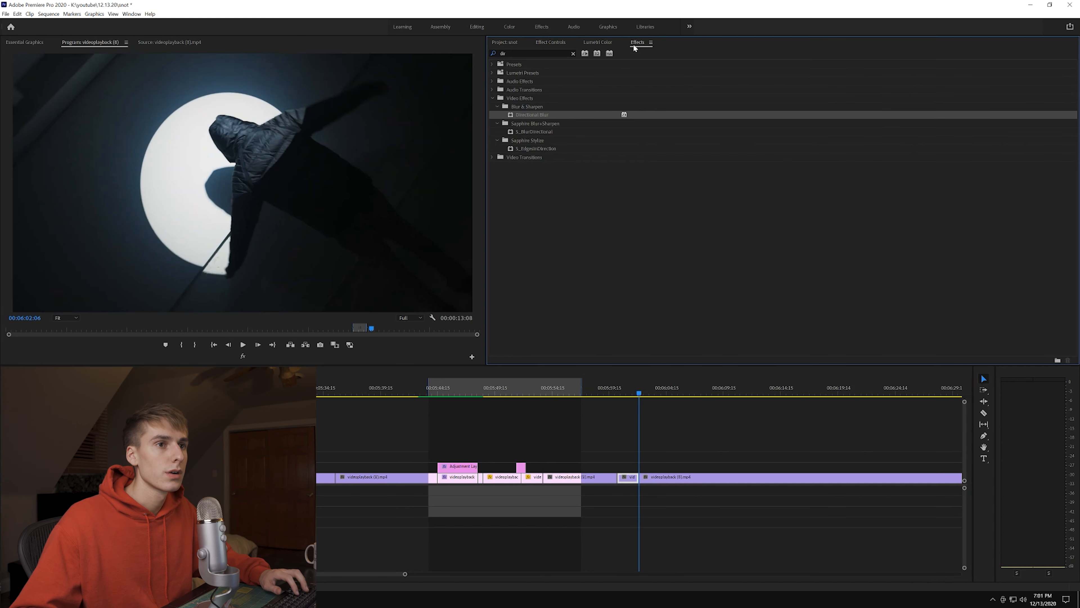
double_click(542, 52)
type("echo")
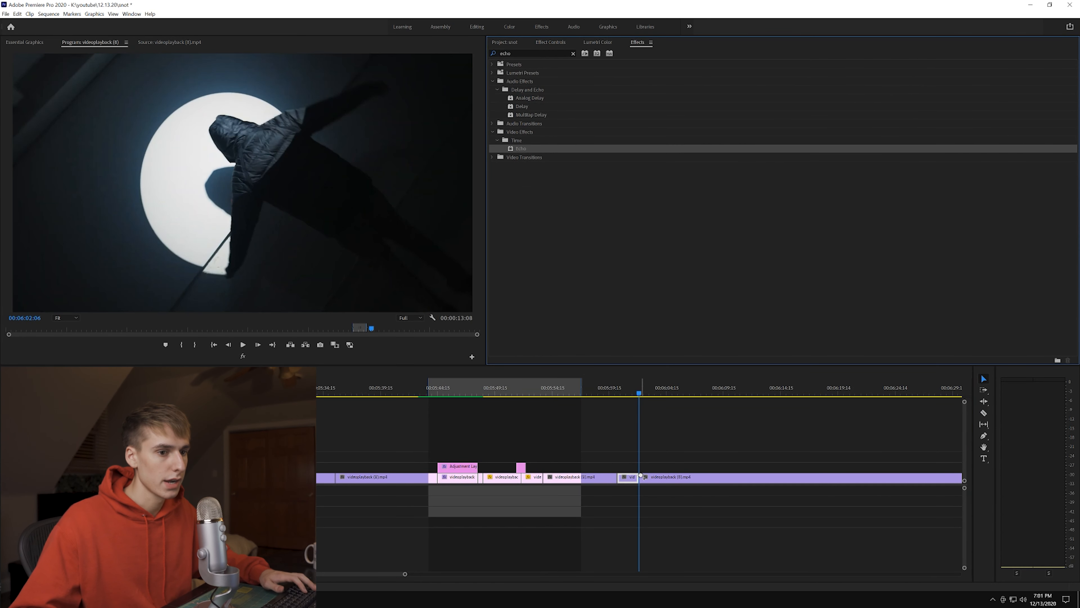
left_click(633, 480)
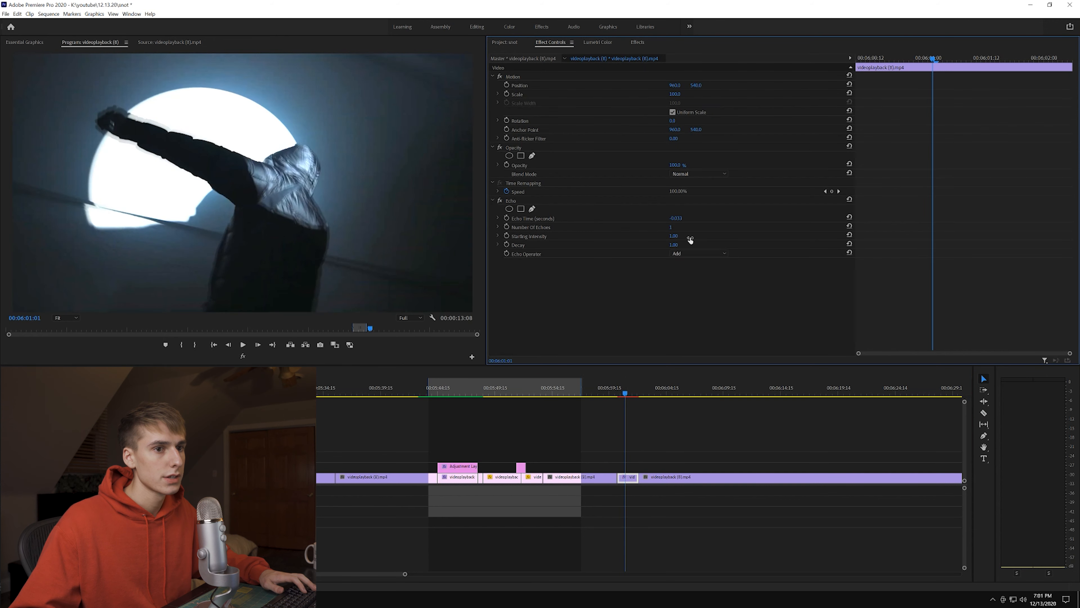
Step: Set the Echo operator to Screen and the number of echoes to 5
left_click(690, 253)
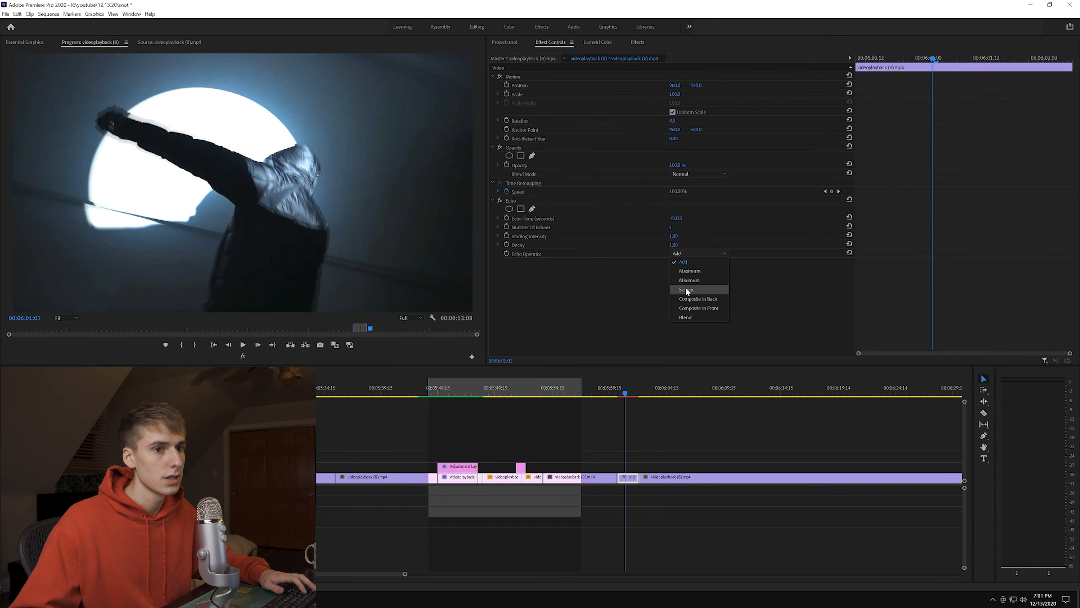
left_click(687, 293)
left_click_drag(617, 393, 624, 394)
left_click(671, 227)
type("5")
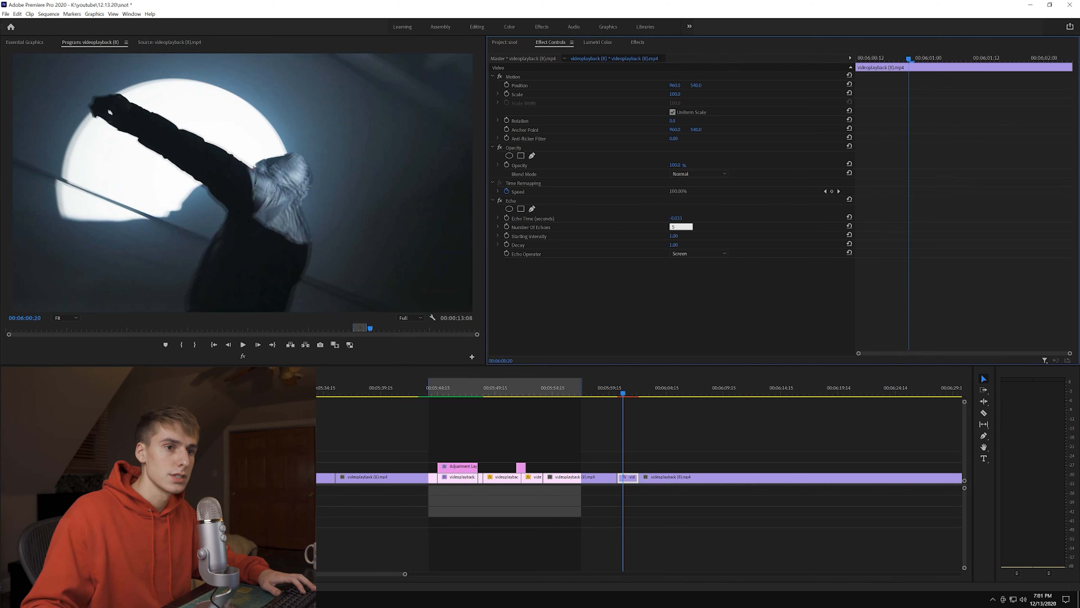
key("Return")
Step: Set the Echo decay to 0.8 and scrub through the clip to check the trails
left_click(675, 244)
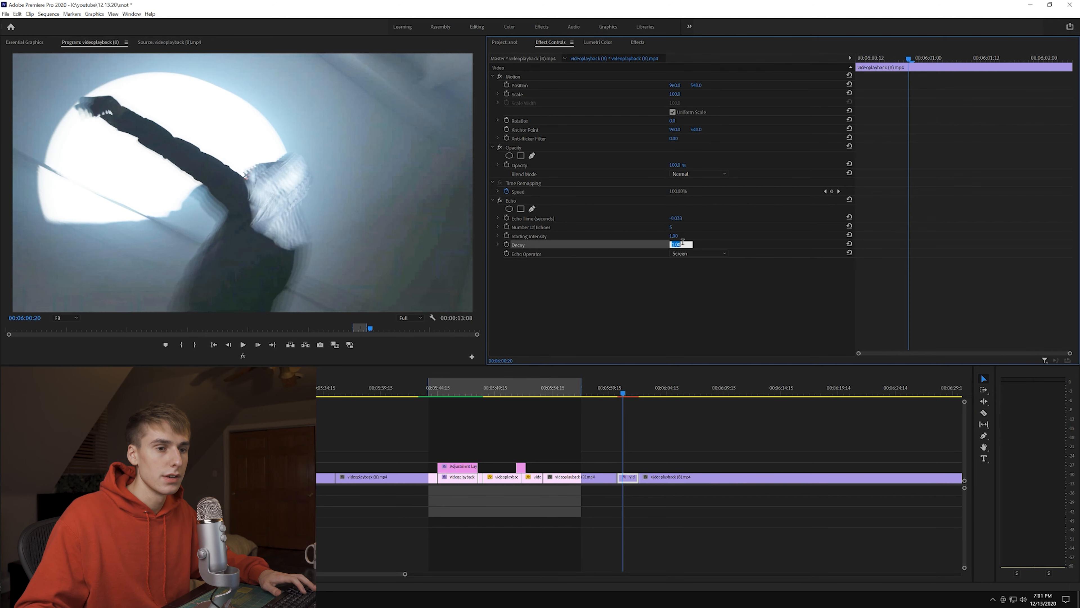
type(".8")
key("Return")
left_click_drag(614, 393, 627, 394)
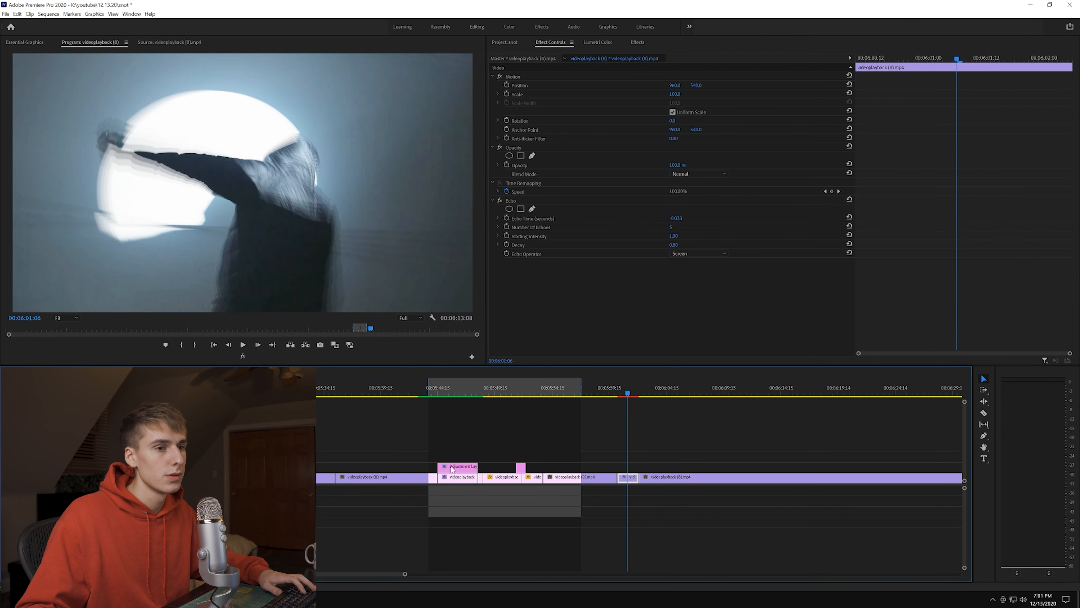
Step: Place a copy of the scan-line adjustment layer above the echo clip, matching the clip's length
left_click(457, 478)
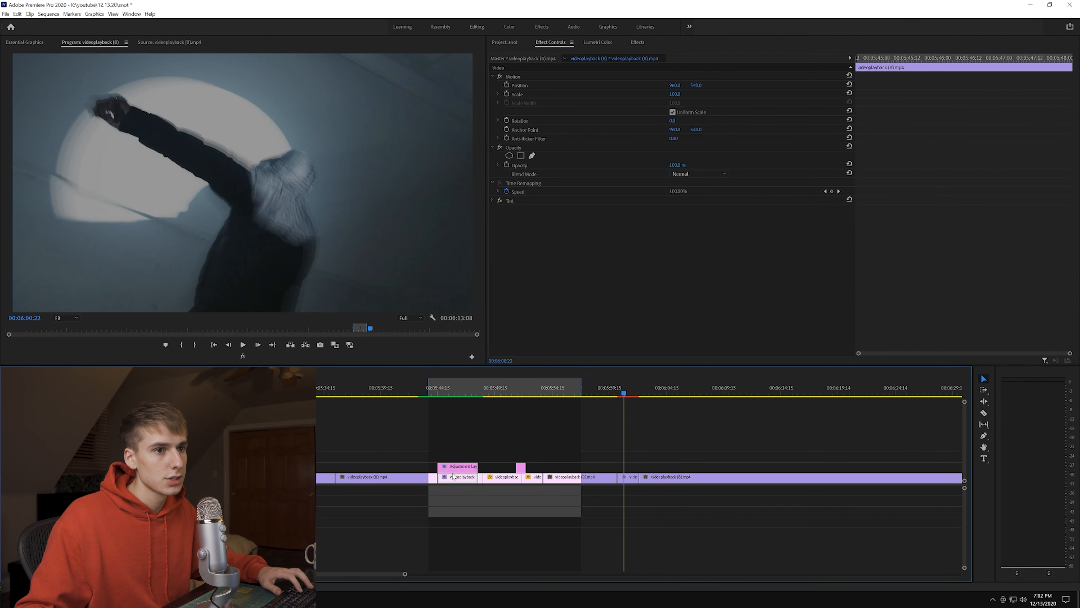
left_click(457, 467)
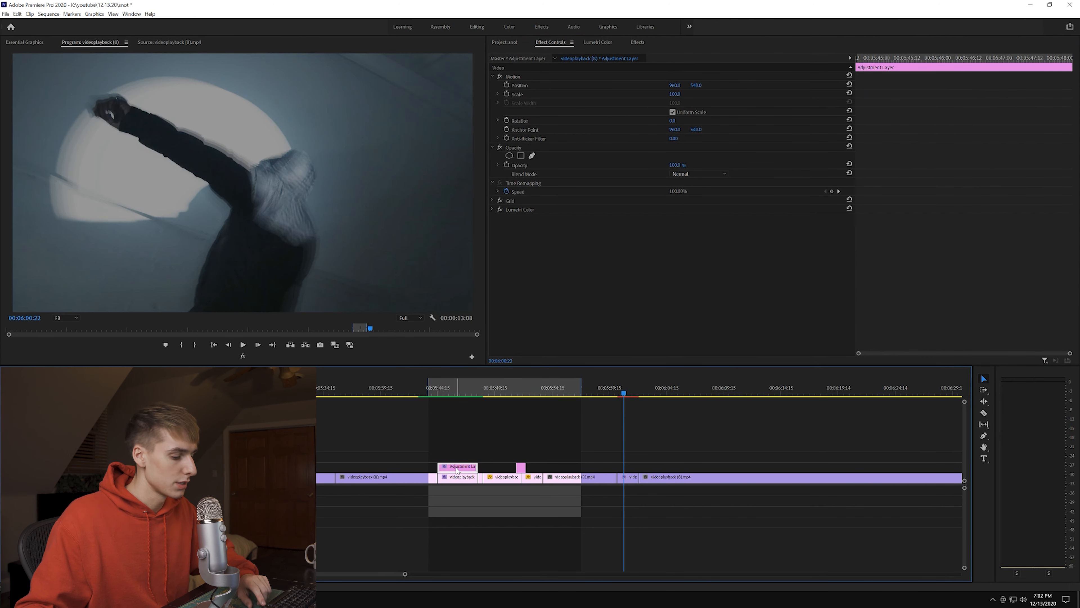
left_click_drag(457, 469, 636, 467)
Step: Remove the Lumetri Color effect from the echo clip
left_click(633, 476)
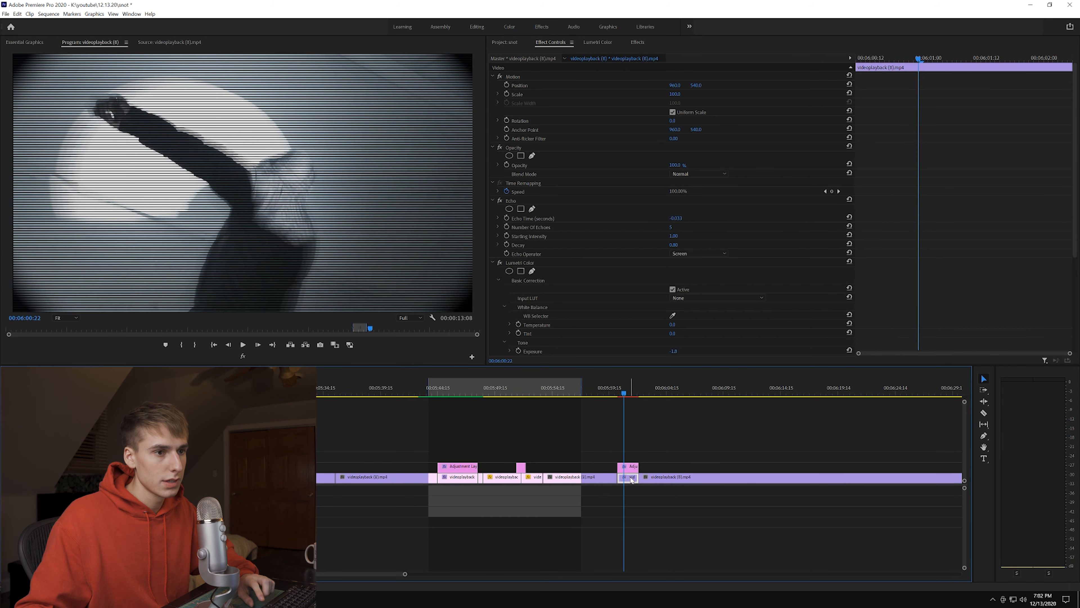
left_click(524, 264)
key("Delete")
Step: Set the Lumetri Color exposure to -1 on the adjustment layer above the echo clip
left_click(633, 467)
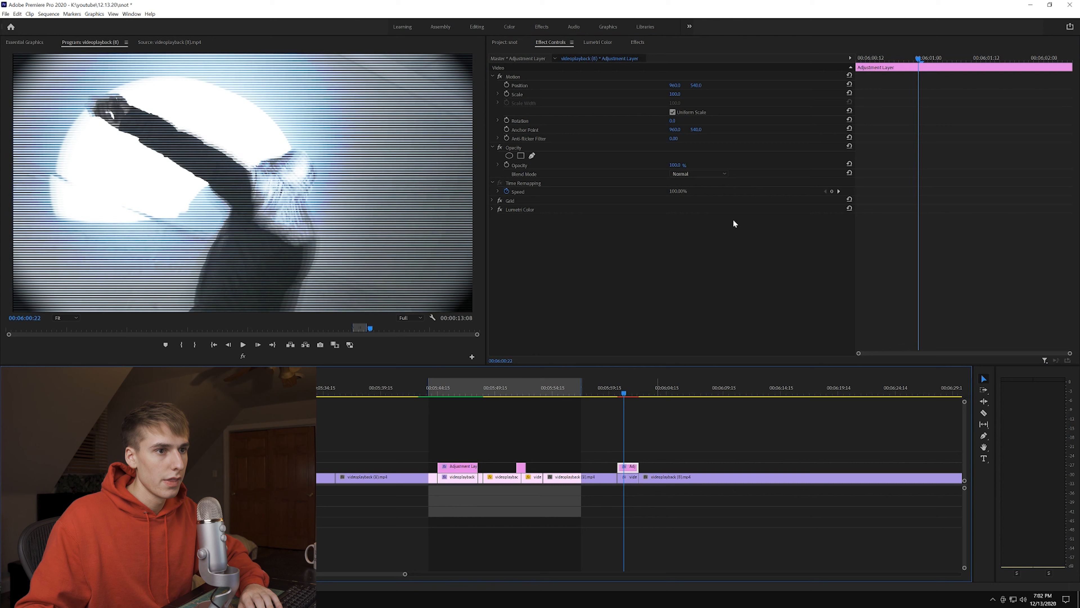
left_click(495, 209)
left_click(498, 227)
type("-2")
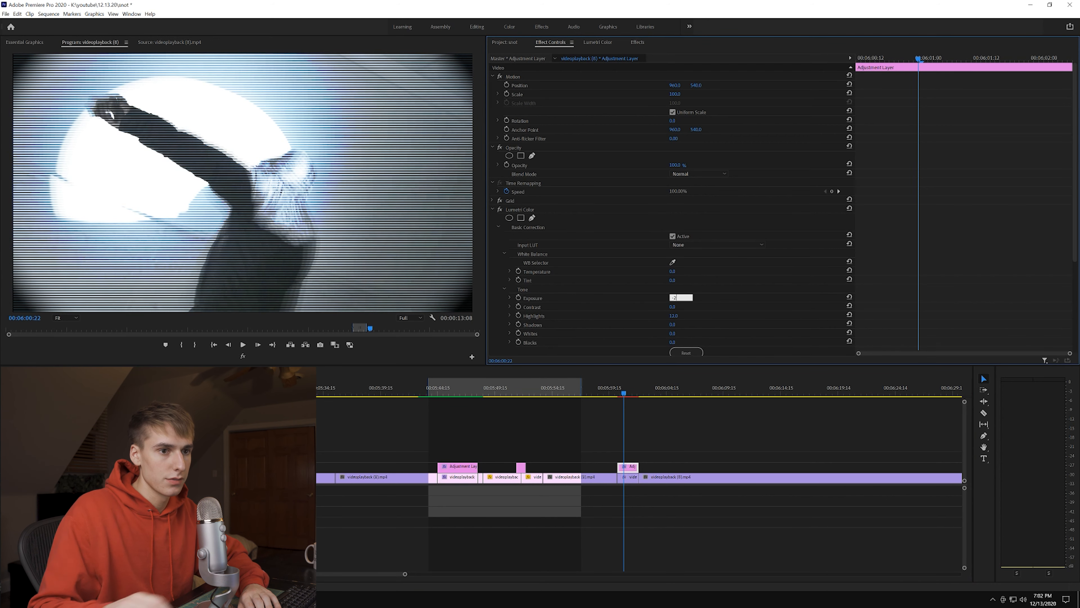
key("Return")
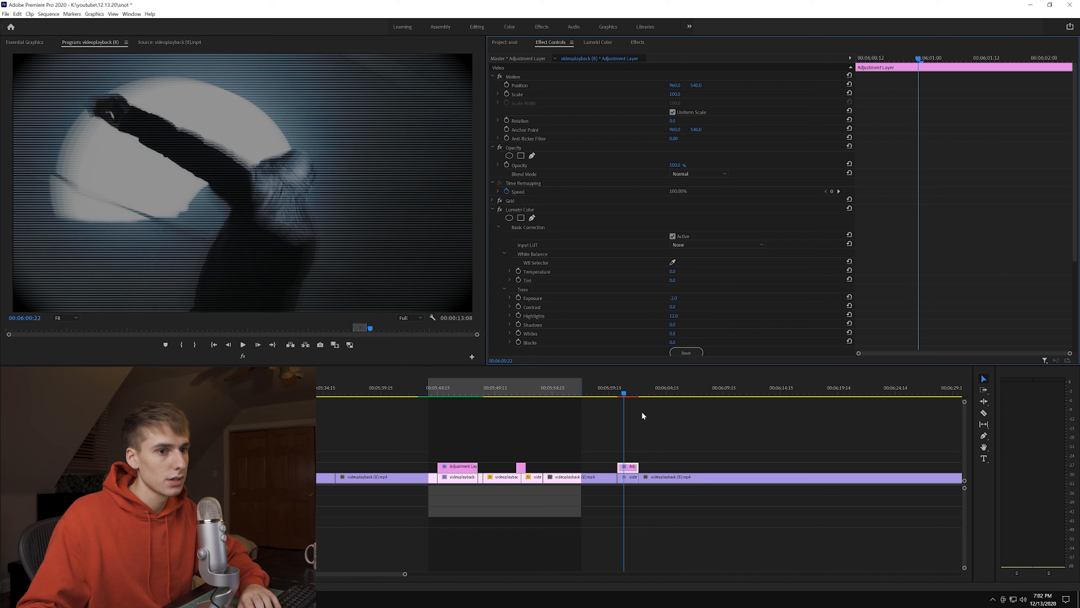
left_click(679, 297)
type("-")
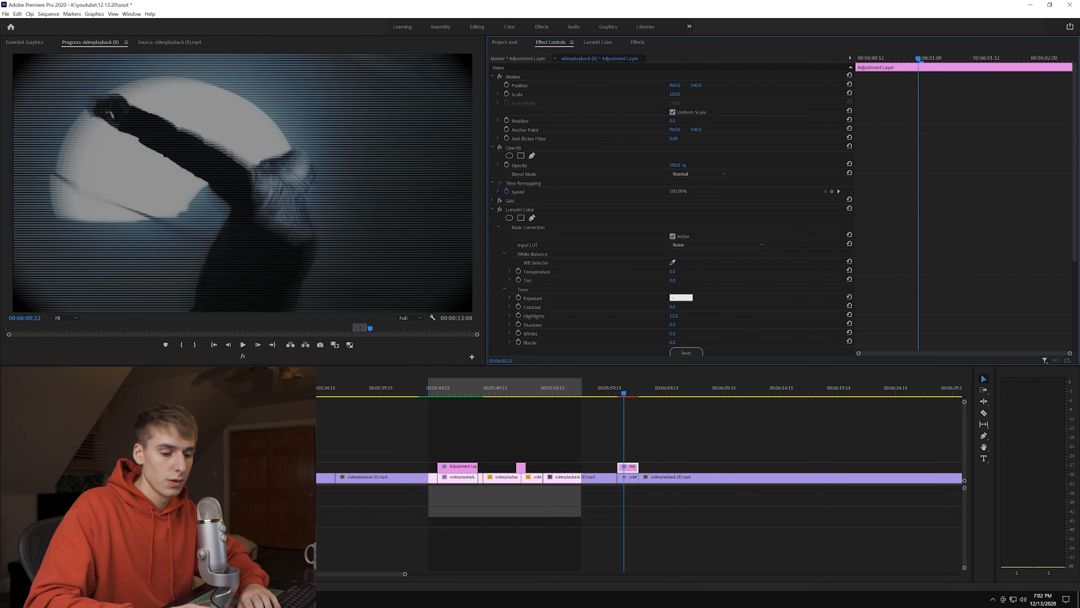
type("1")
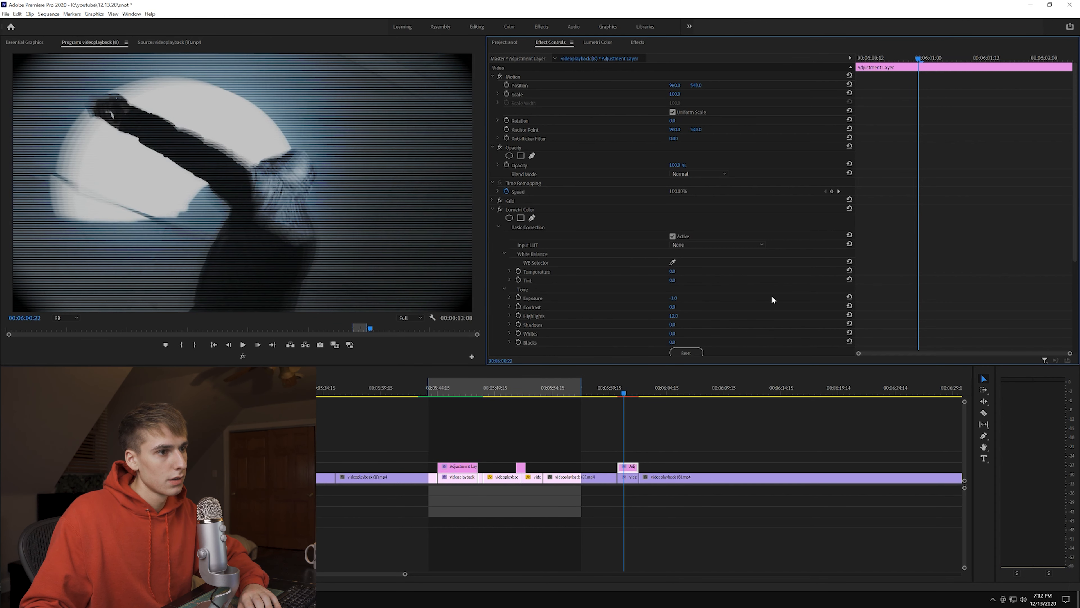
Step: Mark in and out points around the echo clip, render that range and play it back
left_click_drag(614, 393, 656, 388)
key("i")
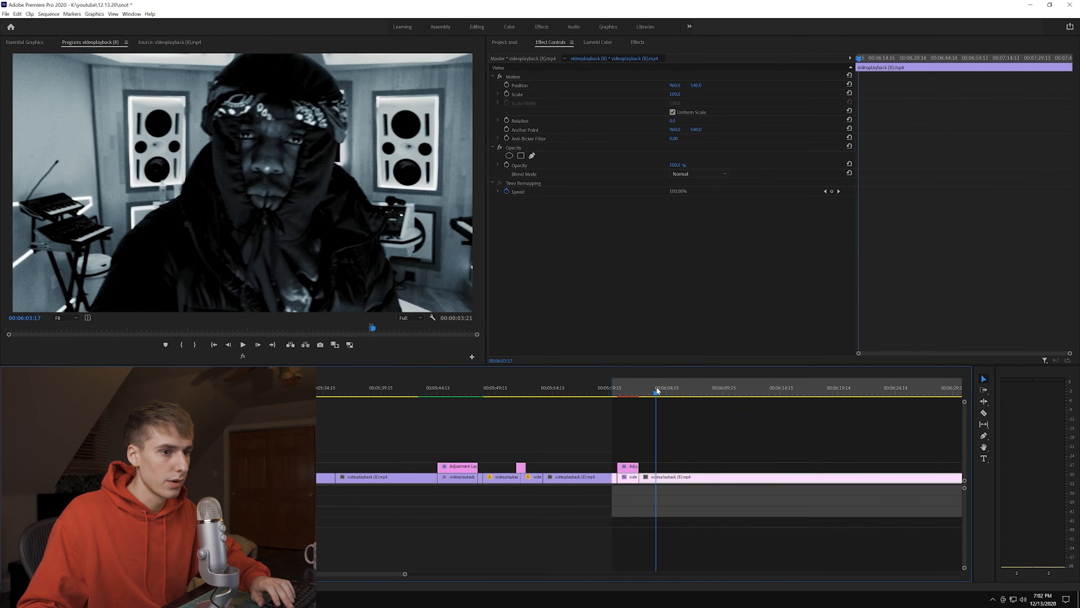
key("o")
left_click(48, 13)
left_click(50, 43)
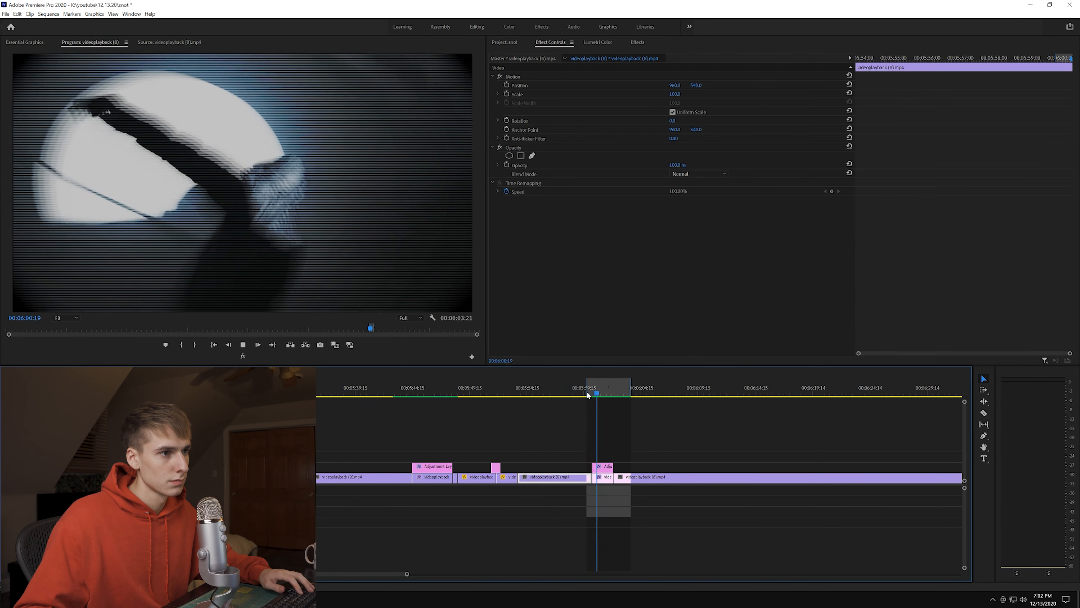
key("space")
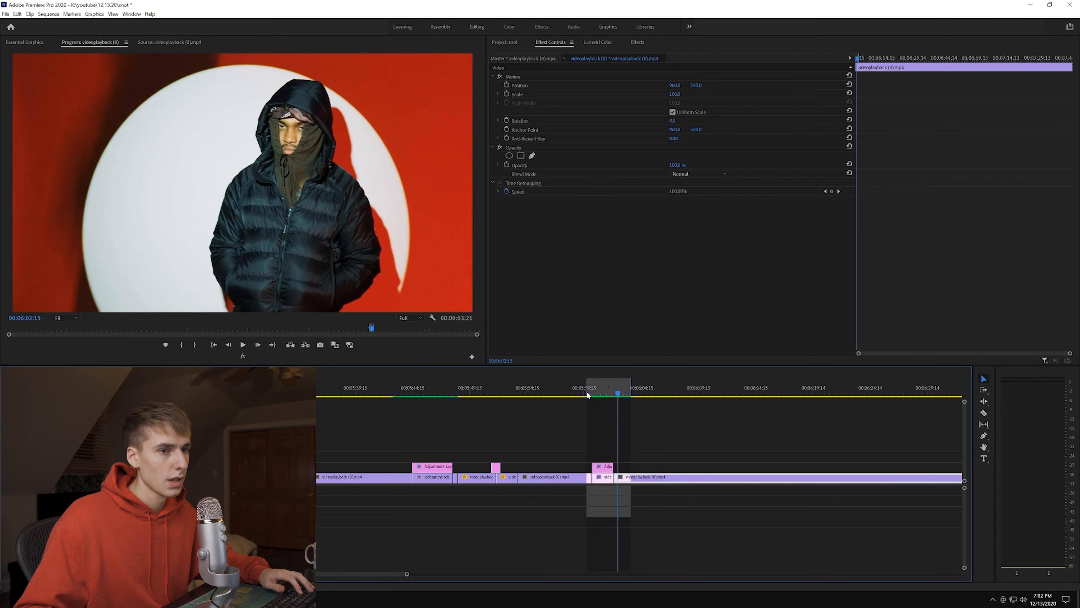